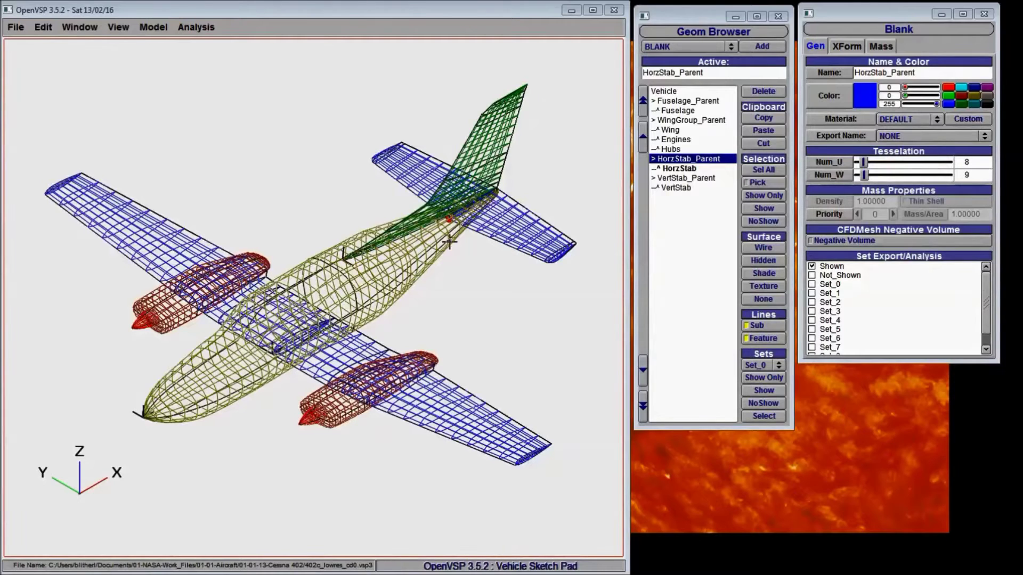
Step: Inspect the Fuselage_Parent, WingGroup_Parent, HorzStab_Parent and VertStab_Parent blank groups in turn
{"action": "left_click", "coordinate": [685, 21]}
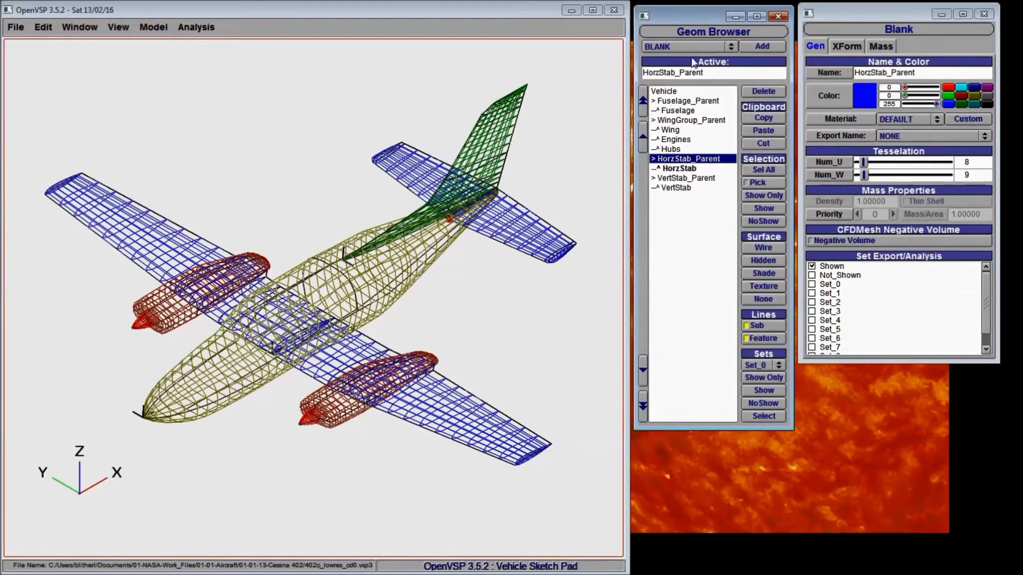
{"action": "left_click", "coordinate": [691, 101]}
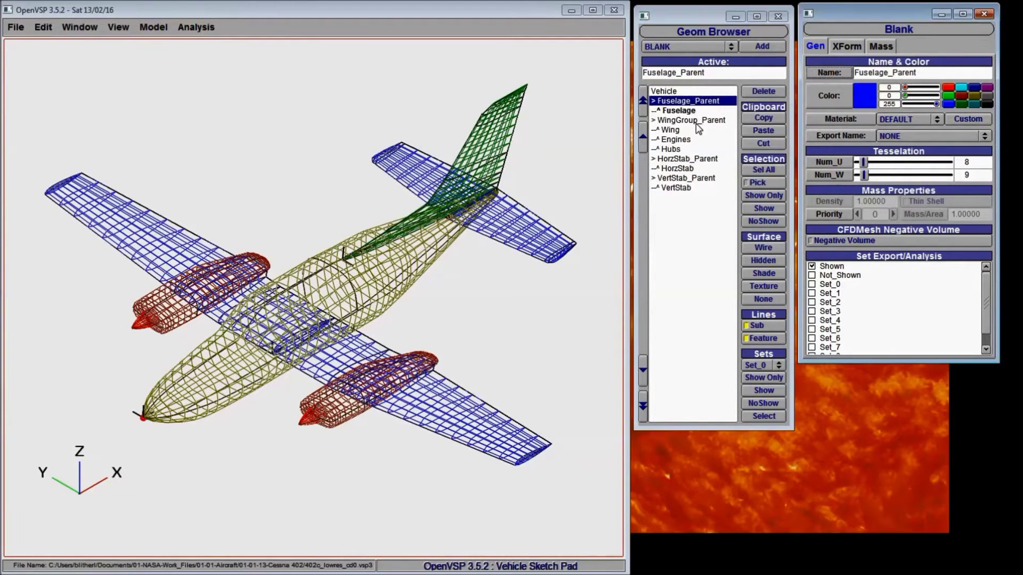
{"action": "left_click", "coordinate": [698, 120]}
{"action": "left_click", "coordinate": [703, 159]}
{"action": "left_click", "coordinate": [704, 178]}
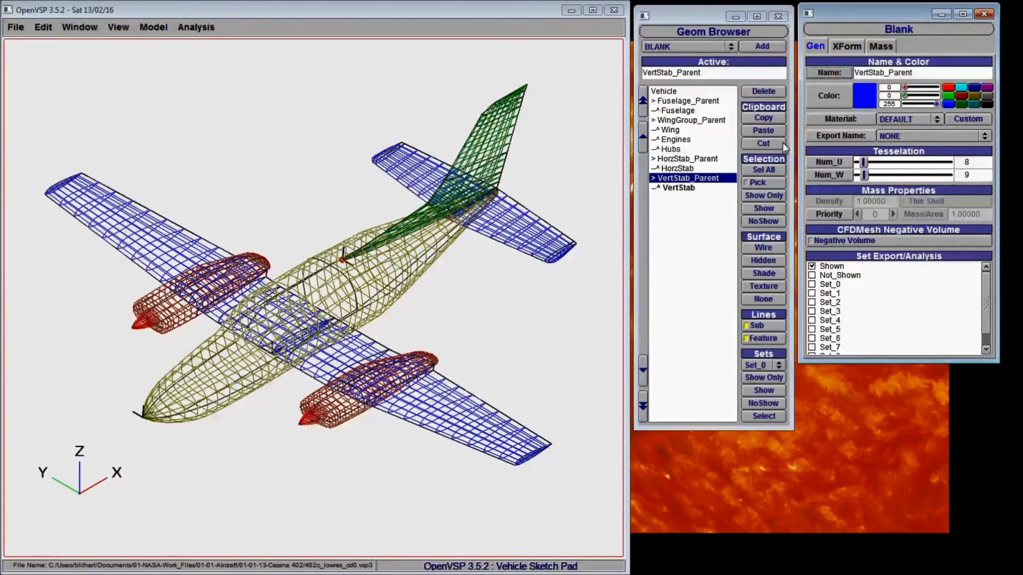
{"action": "left_click", "coordinate": [713, 47]}
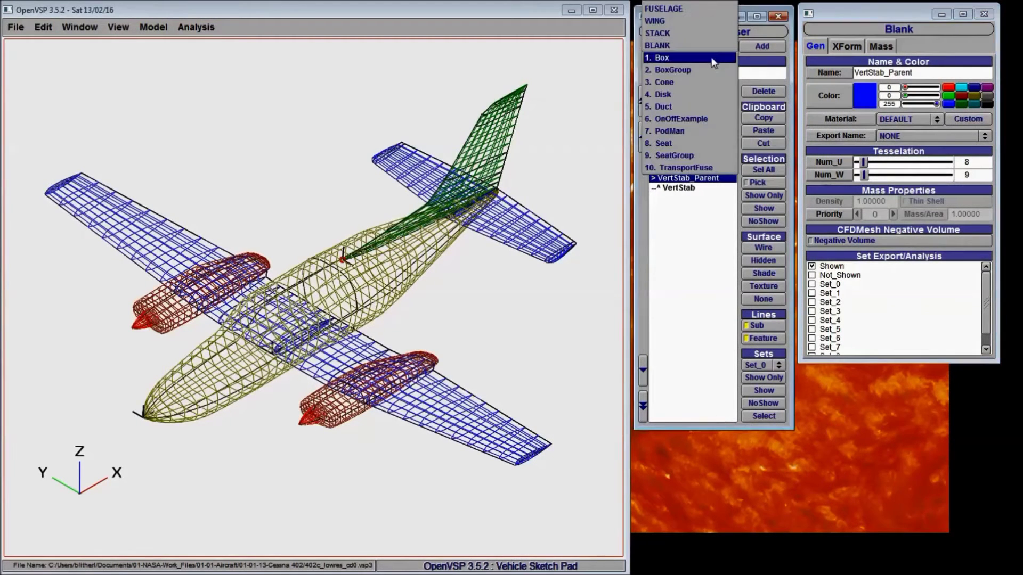
Step: Add a test Blank component under VertStab_Parent, then delete the new BlankGeom
{"action": "left_click", "coordinate": [678, 46]}
{"action": "left_click", "coordinate": [758, 47]}
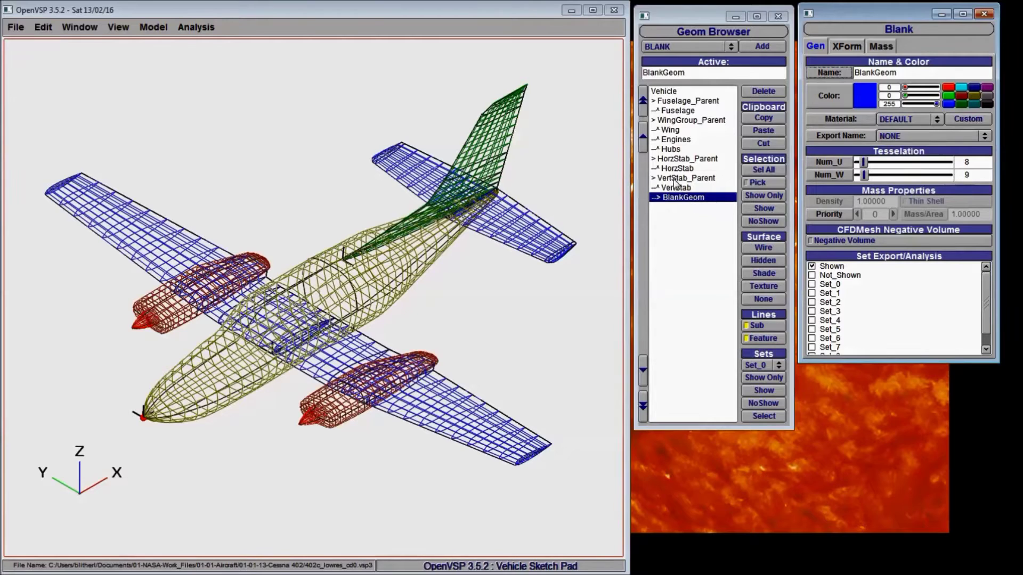
{"action": "double_click", "coordinate": [672, 180]}
{"action": "double_click", "coordinate": [672, 180]}
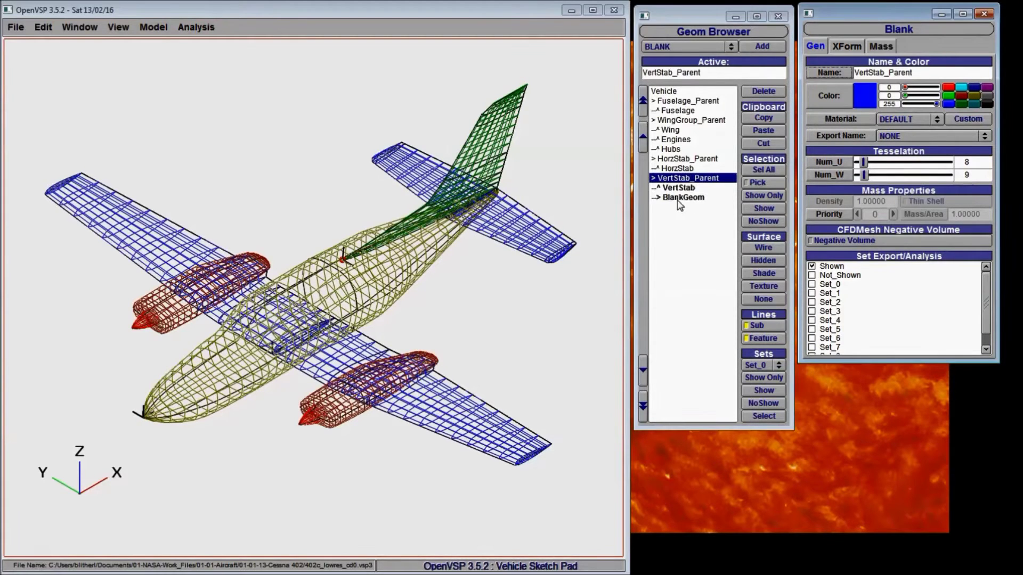
{"action": "left_click", "coordinate": [679, 198]}
{"action": "left_click", "coordinate": [762, 91]}
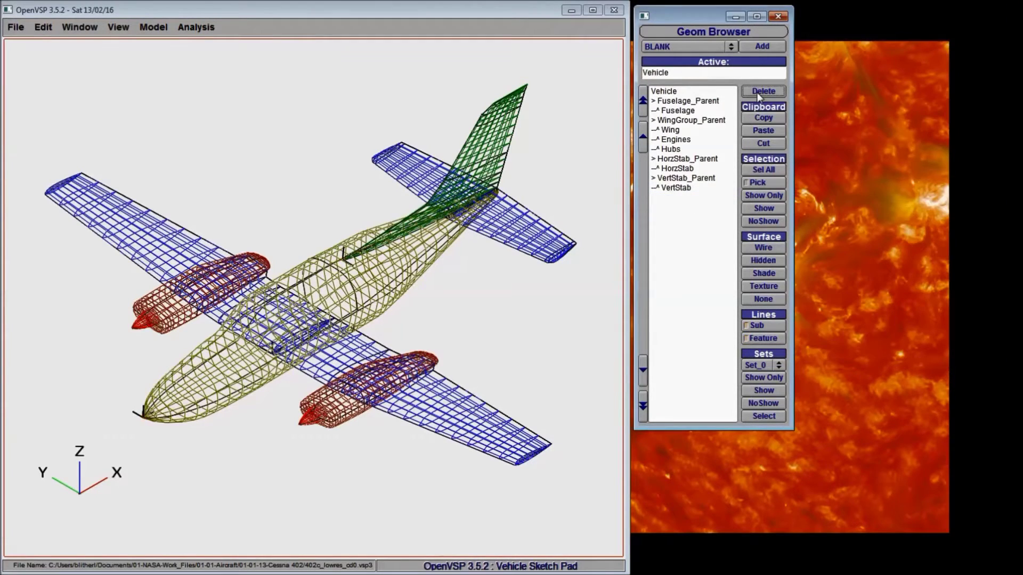
{"action": "left_click", "coordinate": [678, 104]}
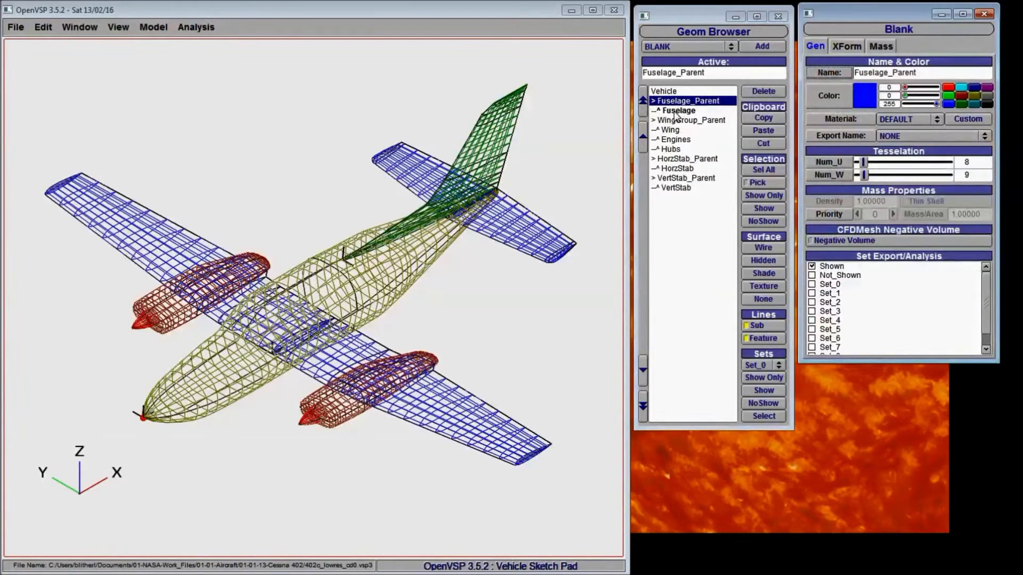
{"action": "left_click", "coordinate": [690, 121]}
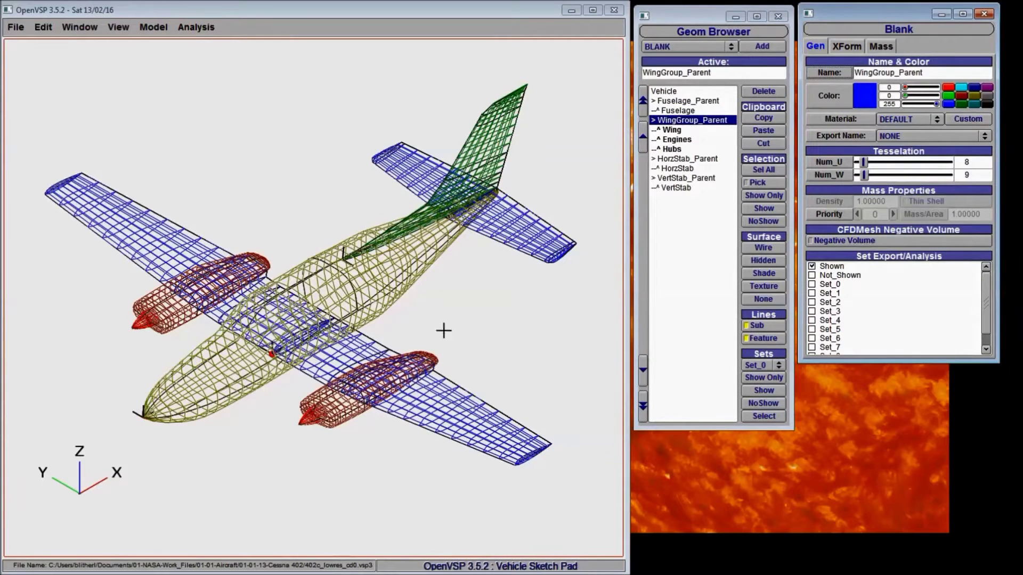
{"action": "left_click", "coordinate": [673, 159]}
{"action": "left_click", "coordinate": [680, 179]}
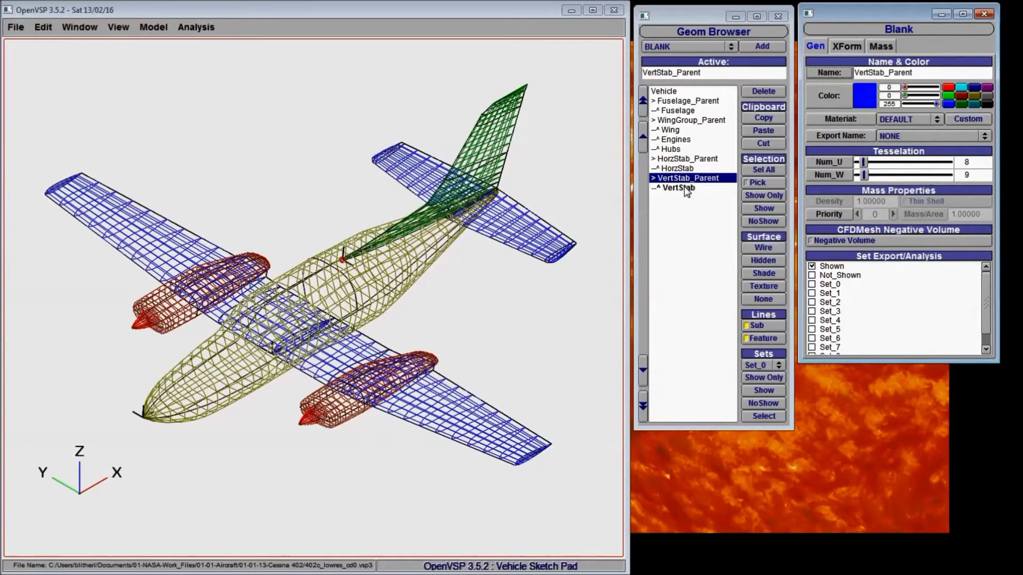
{"action": "left_click", "coordinate": [679, 121]}
{"action": "left_click", "coordinate": [673, 130]}
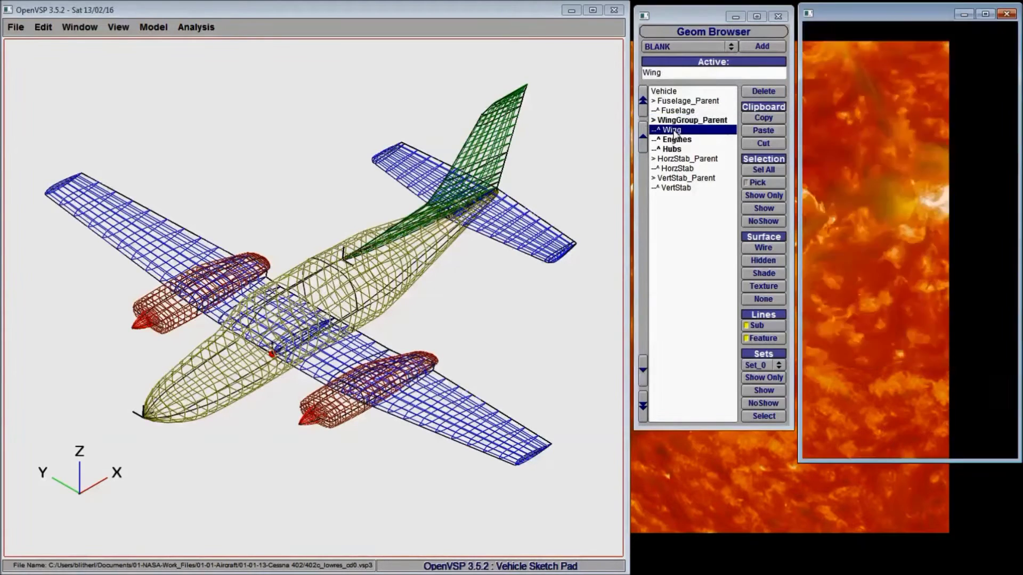
{"action": "left_click", "coordinate": [673, 139]}
{"action": "left_click", "coordinate": [674, 149]}
{"action": "left_click", "coordinate": [678, 246]}
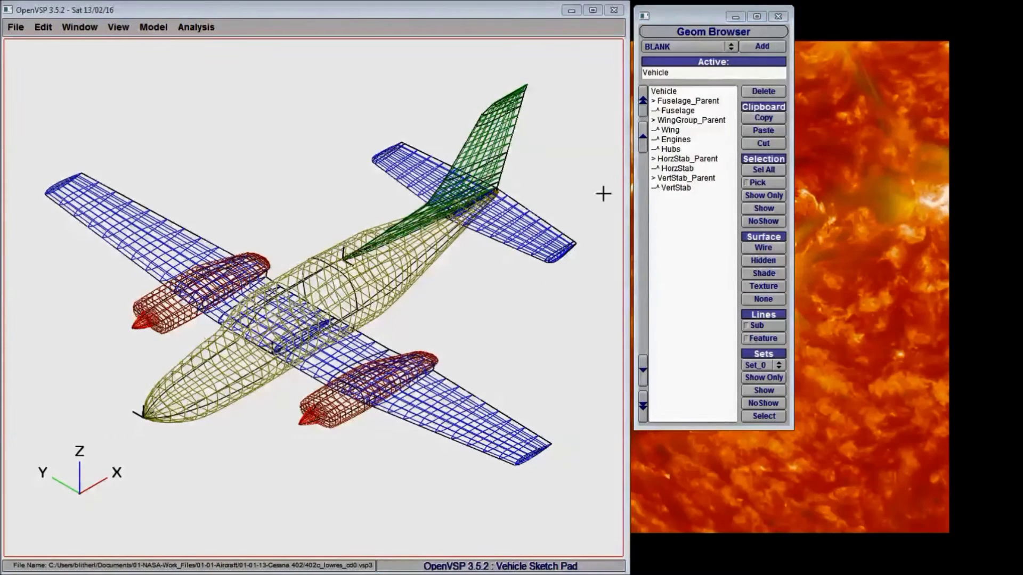
Step: Select WingGroup_Parent and browse its Gen, XForm and Mass tabs, ending on Gen
{"action": "left_click", "coordinate": [681, 121]}
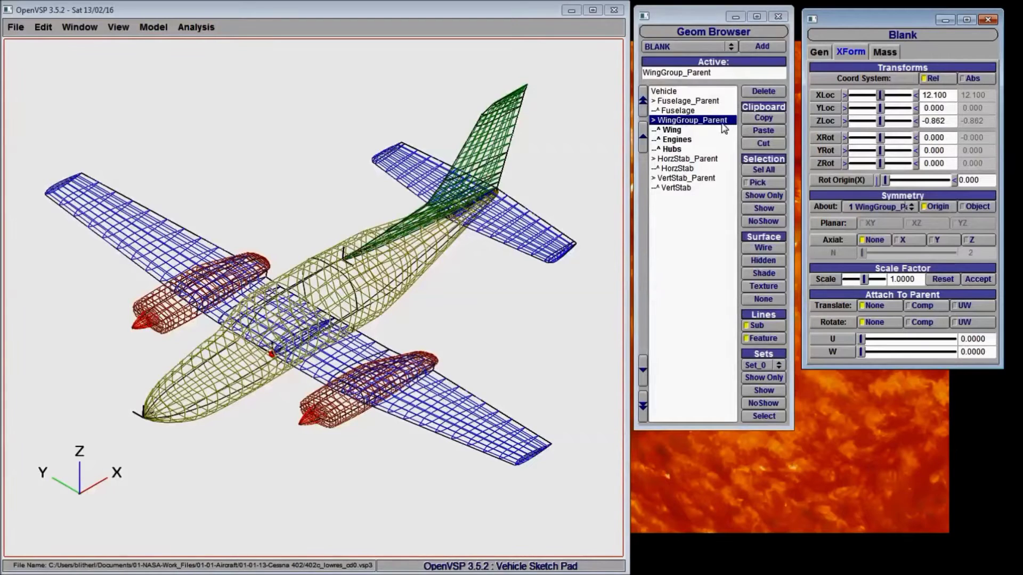
{"action": "left_click", "coordinate": [825, 53]}
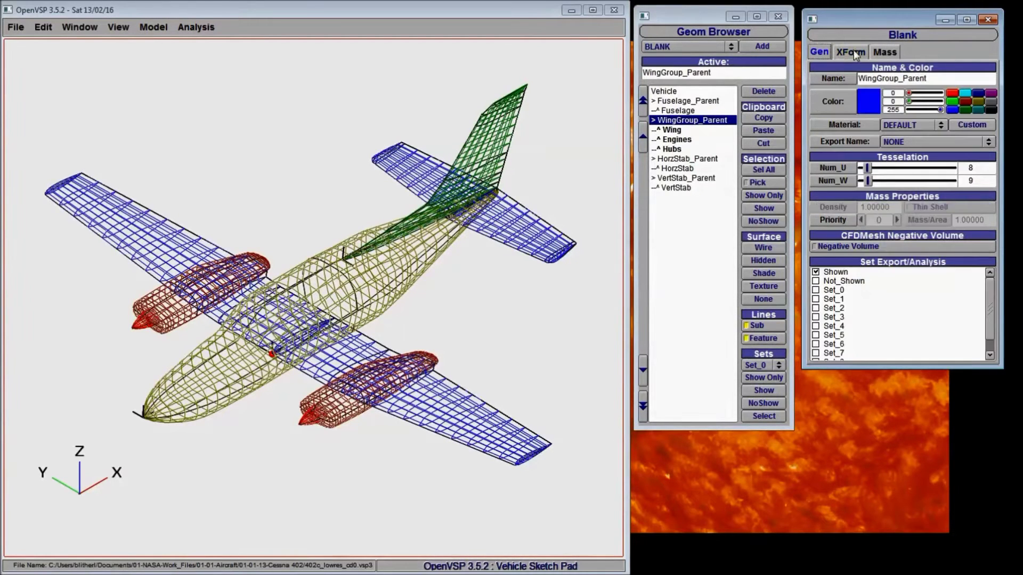
{"action": "left_click", "coordinate": [851, 51]}
{"action": "left_click", "coordinate": [887, 53]}
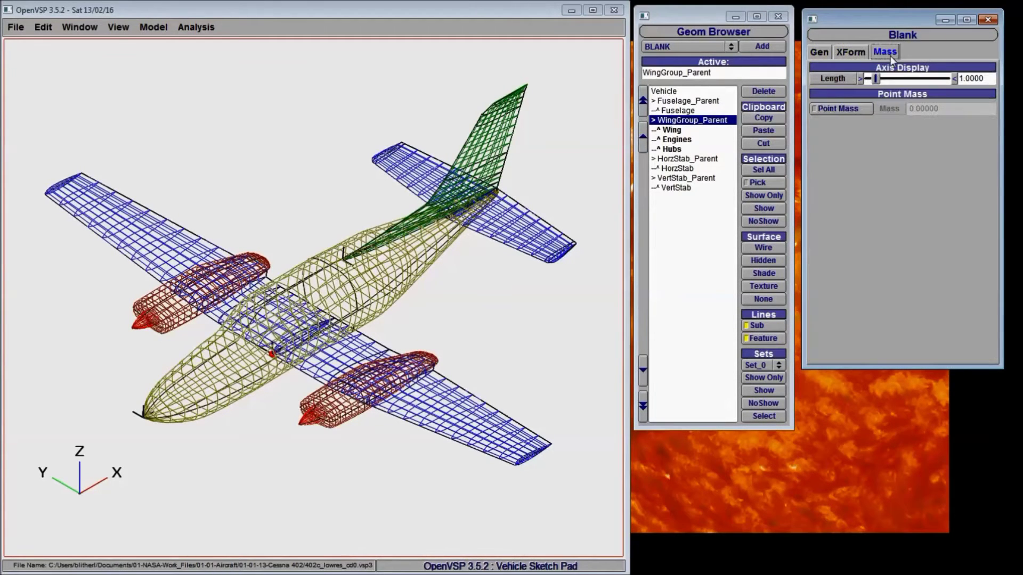
{"action": "left_click", "coordinate": [824, 53]}
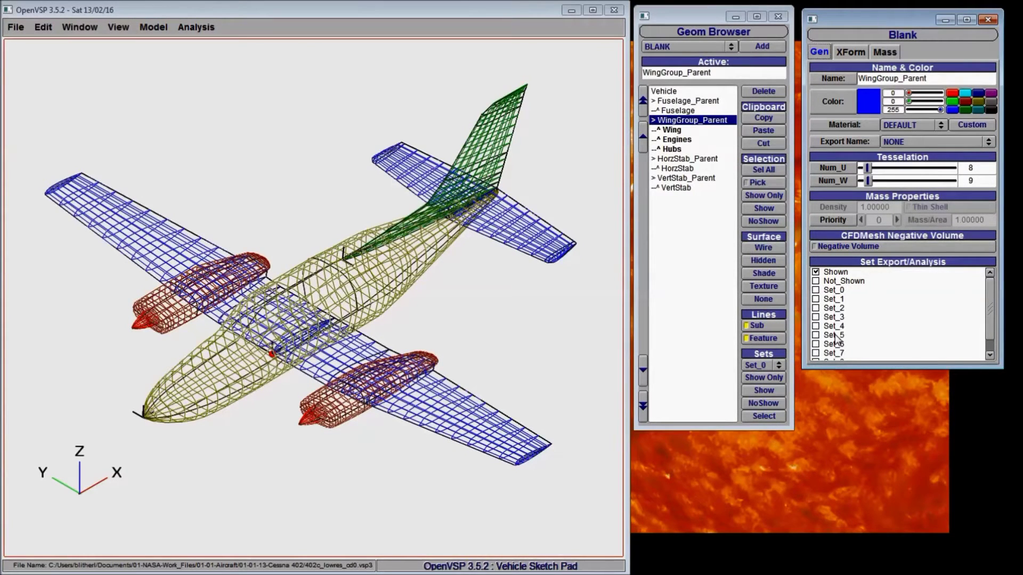
Step: Set WingGroup_Parent's axis display length to 1.000 after trying a longer value
{"action": "left_click", "coordinate": [892, 55]}
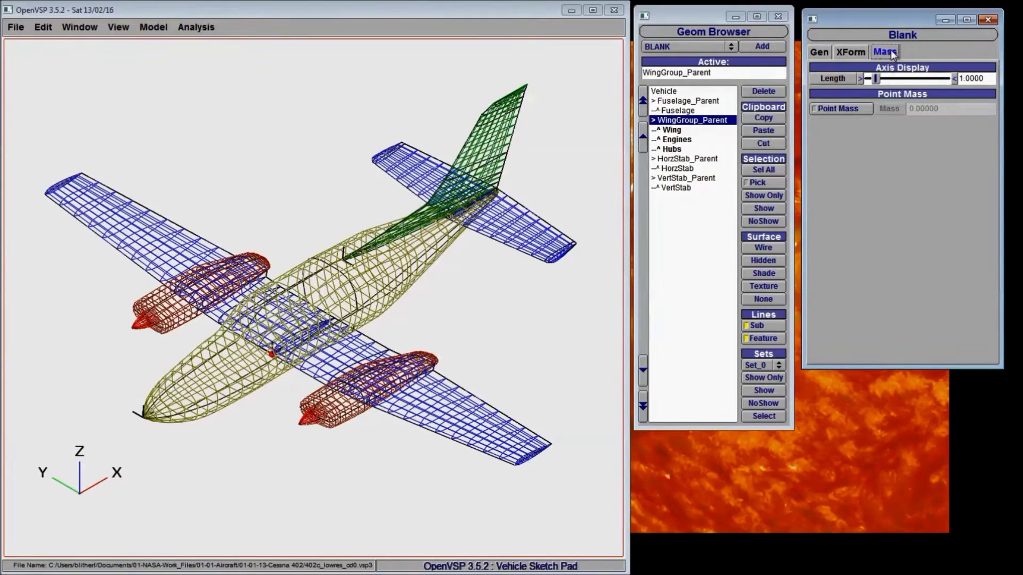
{"action": "left_click_drag", "start_coordinate": [877, 79], "coordinate": [963, 80]}
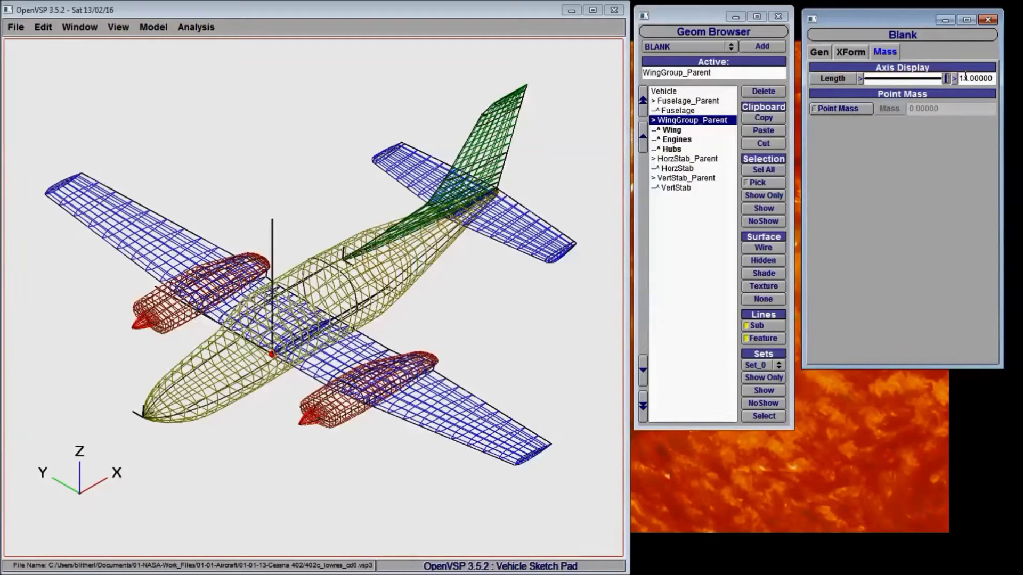
{"action": "triple_click", "coordinate": [966, 78]}
{"action": "type", "text": "1.000"}
{"action": "key", "text": "Return"}
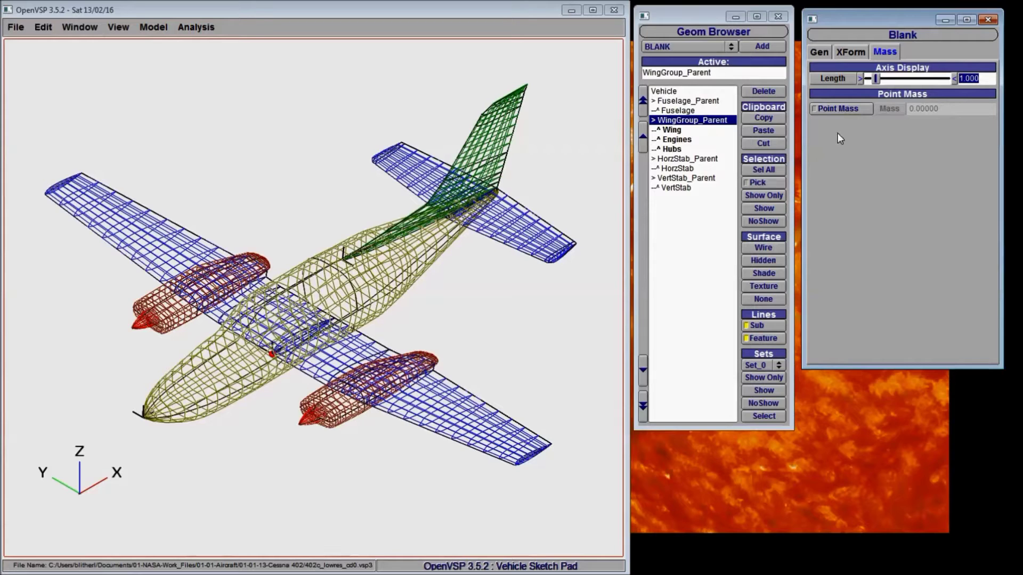
Step: Turn WingGroup_Parent's point mass on, then off again
{"action": "left_click", "coordinate": [836, 109]}
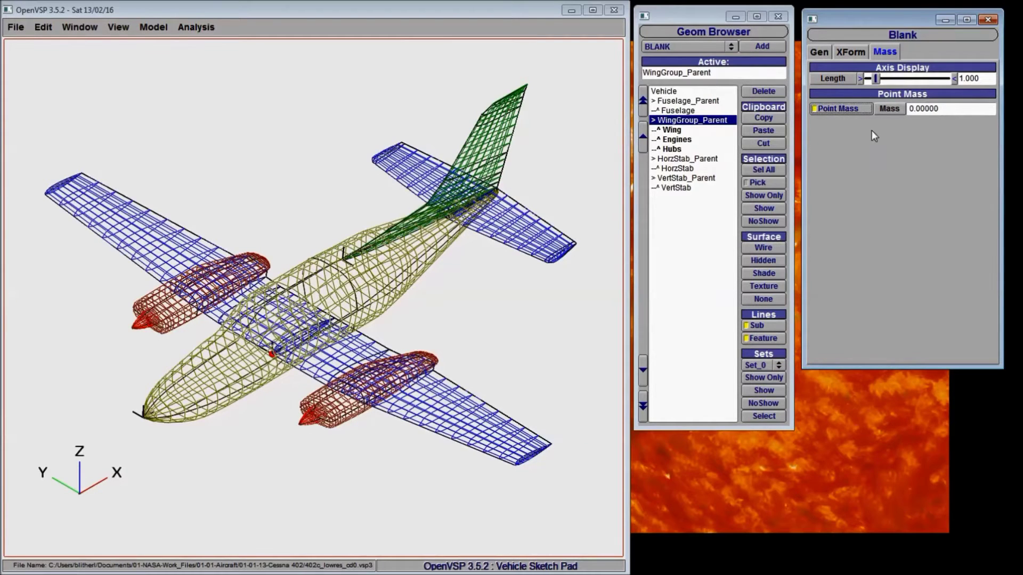
{"action": "left_click", "coordinate": [848, 110]}
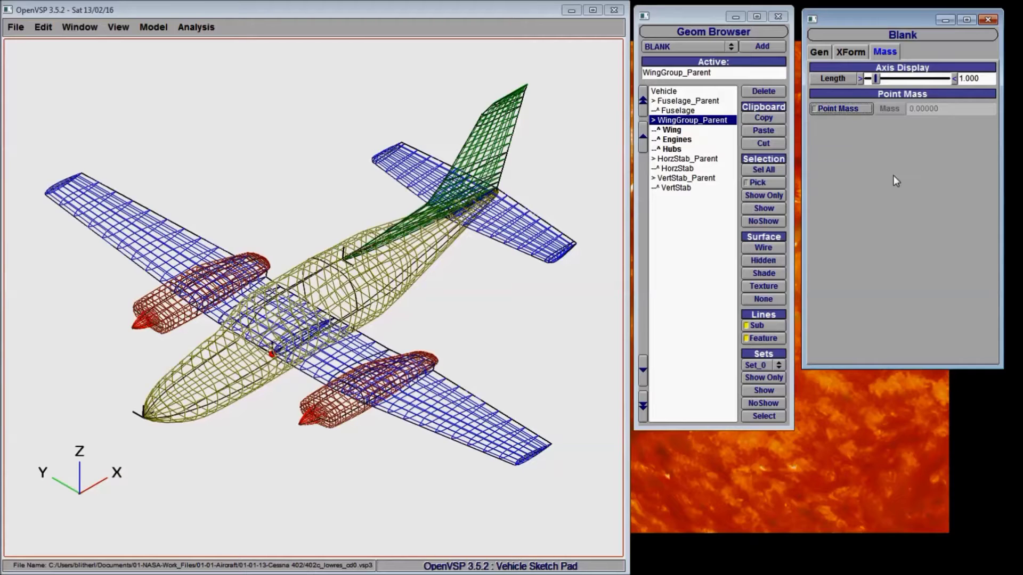
{"action": "left_click", "coordinate": [846, 52]}
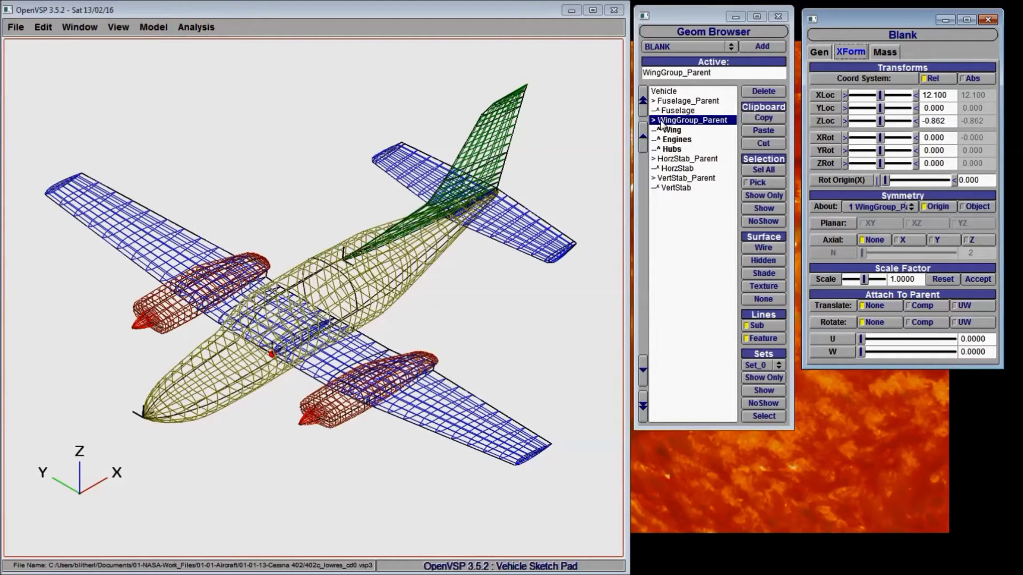
Step: Close the WingGroup_Parent Blank panel and clear the component selection
{"action": "left_click", "coordinate": [988, 19]}
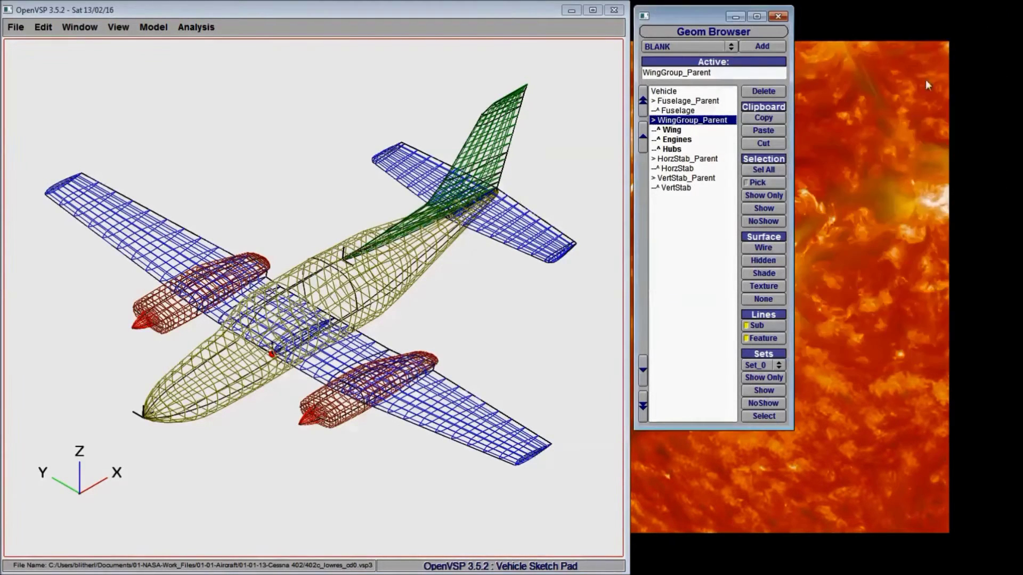
{"action": "left_click", "coordinate": [702, 243]}
{"action": "left_click", "coordinate": [239, 284]}
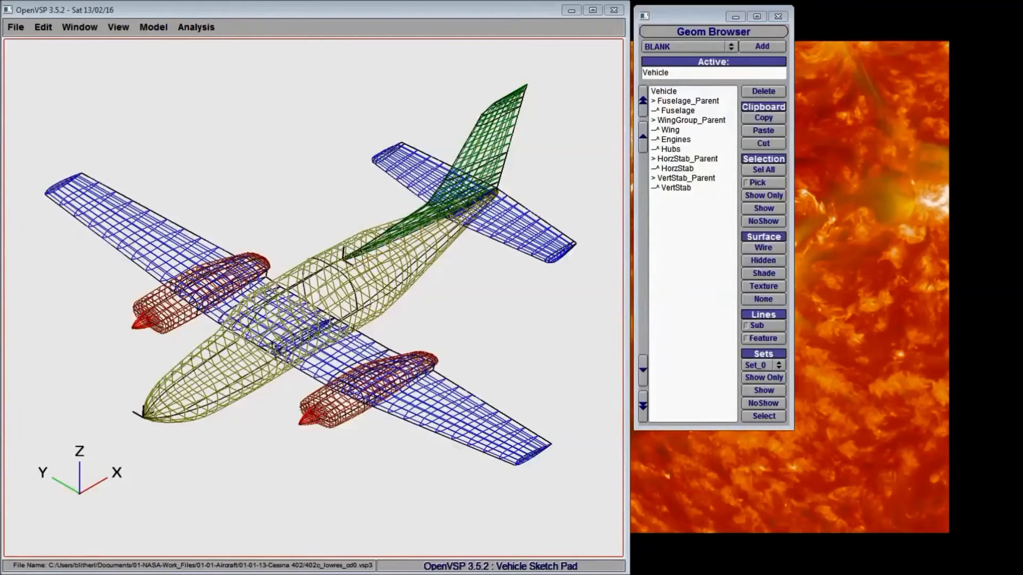
Step: Select Engines and switch between front and isometric views, orbiting toward top-down
{"action": "left_click", "coordinate": [693, 140]}
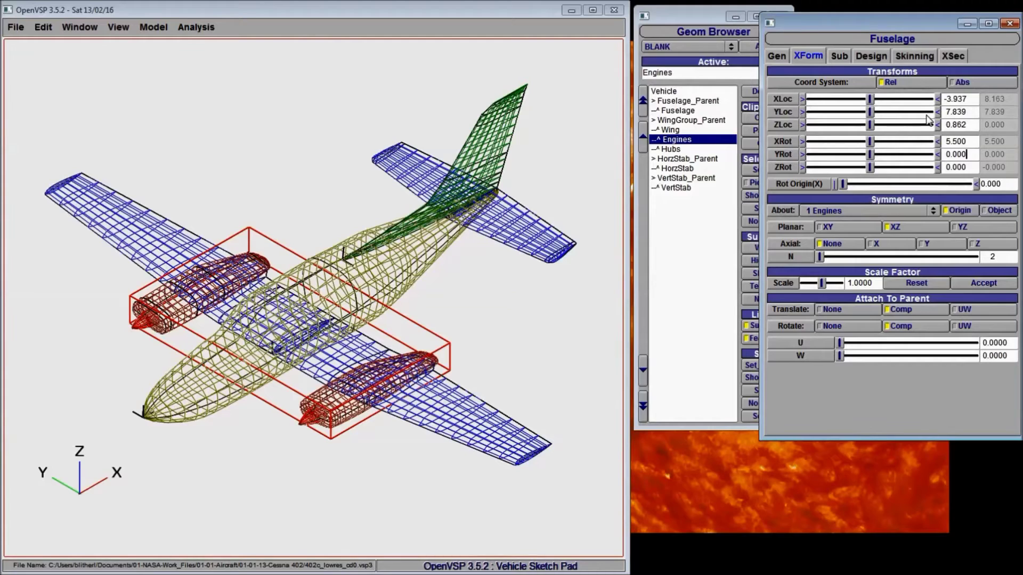
{"action": "key", "text": "F6"}
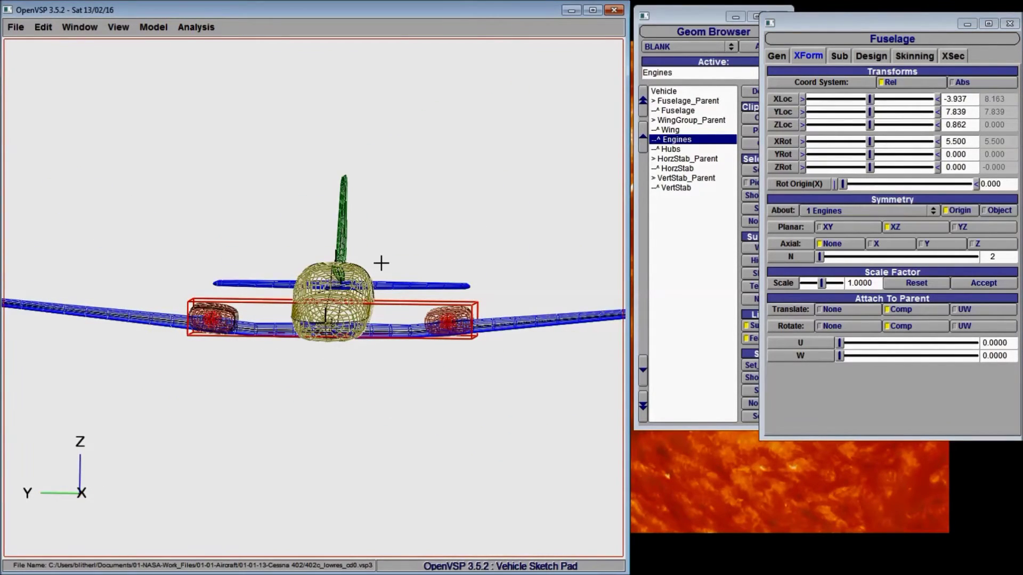
{"action": "key", "text": "F8"}
{"action": "left_click_drag", "start_coordinate": [169, 378], "coordinate": [141, 296]}
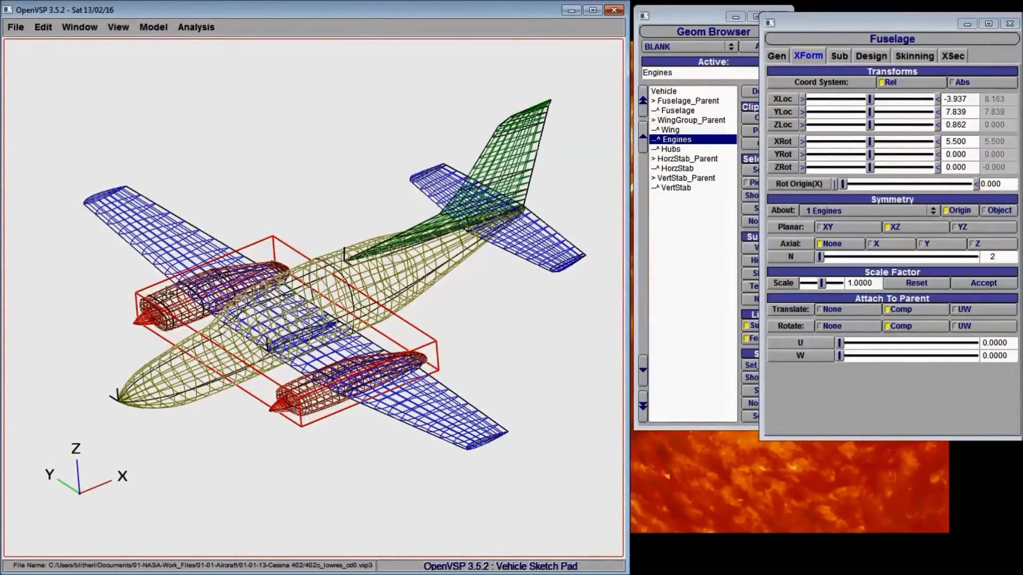
{"action": "left_click_drag", "start_coordinate": [250, 346], "coordinate": [136, 405]}
Step: Display all aircraft components as solid shaded surfaces
{"action": "left_click_drag", "start_coordinate": [814, 24], "coordinate": [888, 11]}
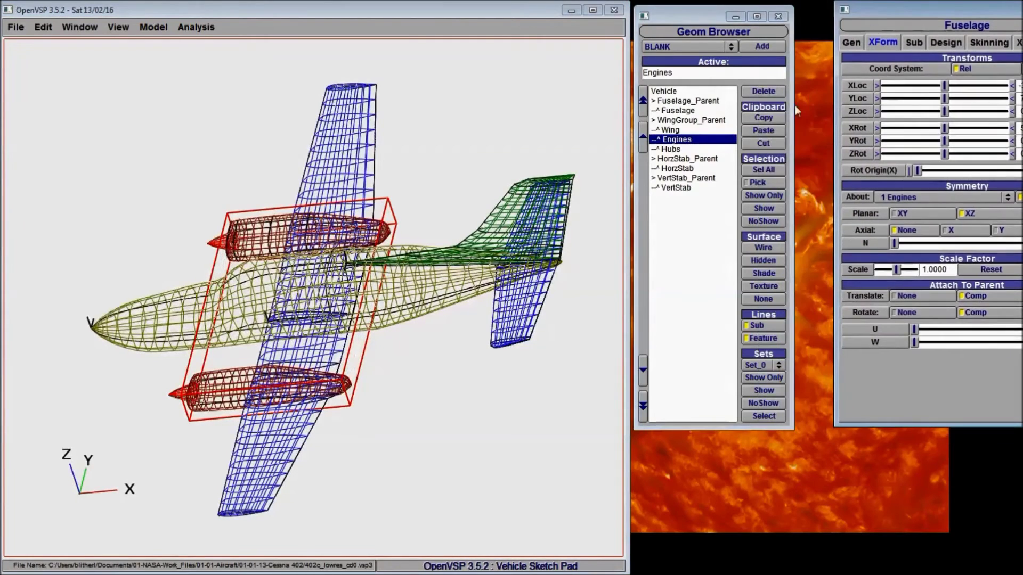
{"action": "left_click", "coordinate": [763, 169]}
{"action": "left_click", "coordinate": [764, 273]}
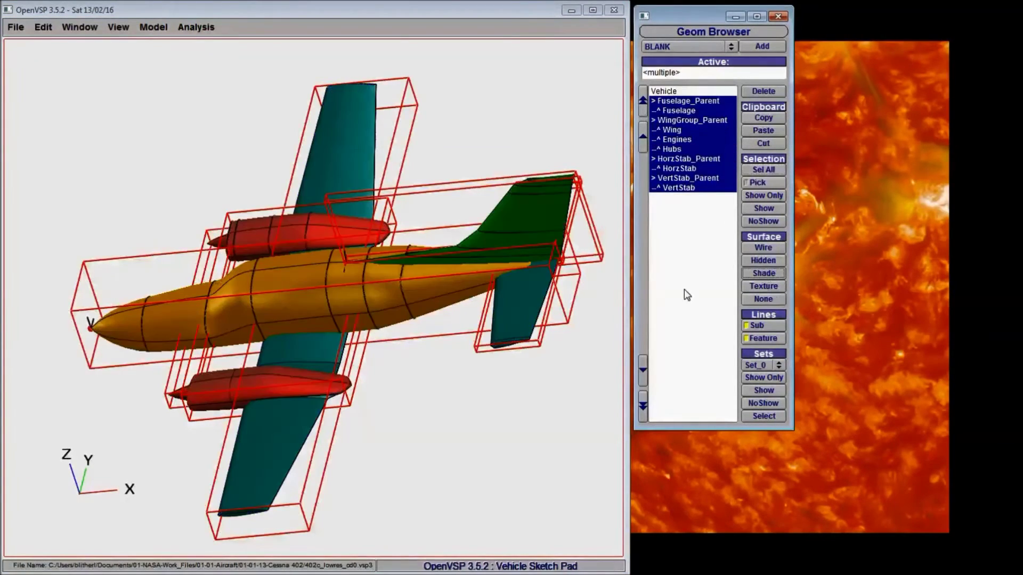
{"action": "left_click", "coordinate": [684, 293]}
Step: Zoom out and orbit to a side-on view of the whole aircraft
{"action": "scroll", "coordinate": [266, 398], "scroll_direction": "up", "scroll_amount": 10}
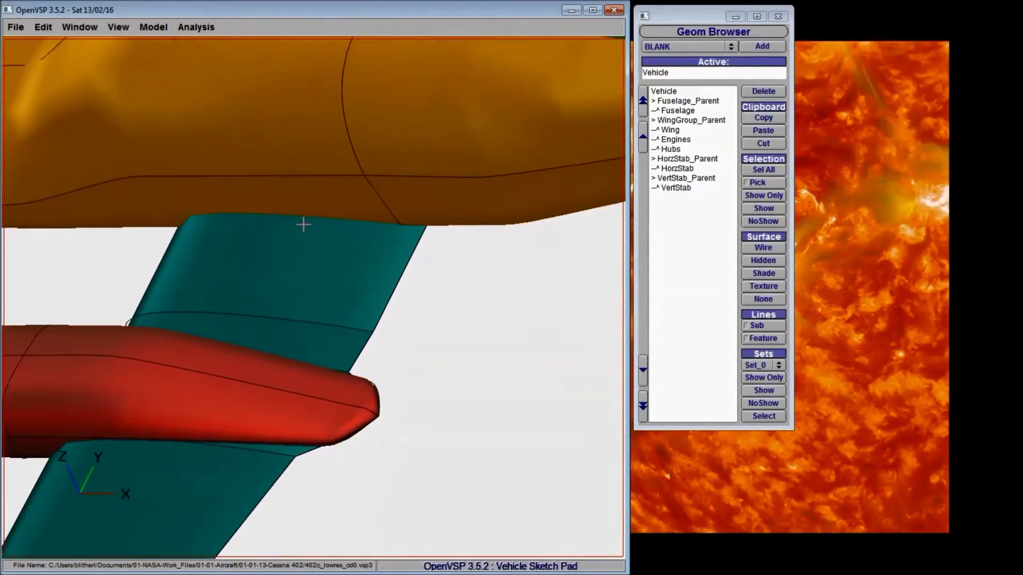
{"action": "left_click_drag", "start_coordinate": [264, 346], "coordinate": [254, 289]}
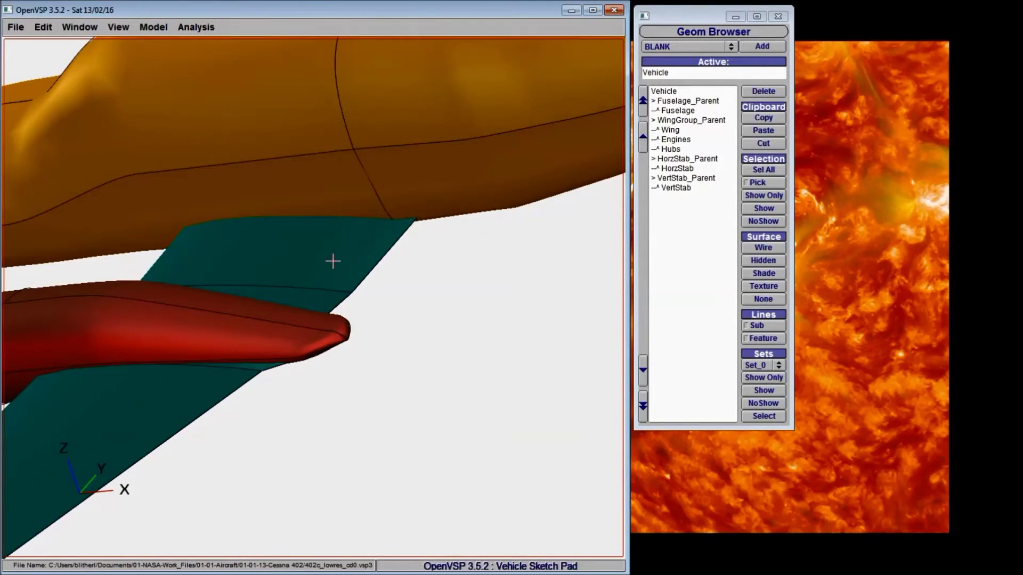
{"action": "scroll", "coordinate": [291, 321], "scroll_direction": "down", "scroll_amount": 10}
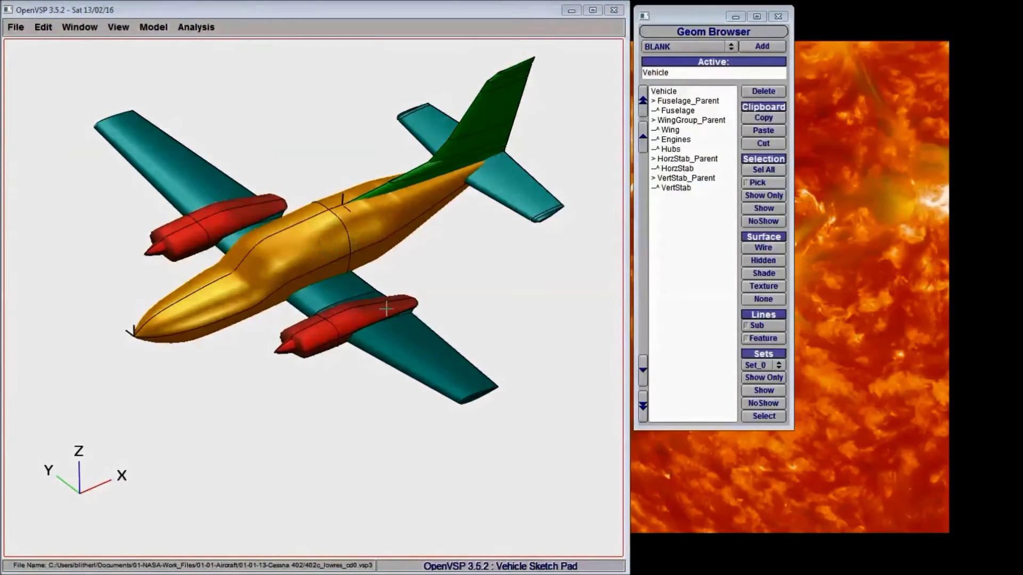
{"action": "left_click_drag", "start_coordinate": [387, 309], "coordinate": [251, 144]}
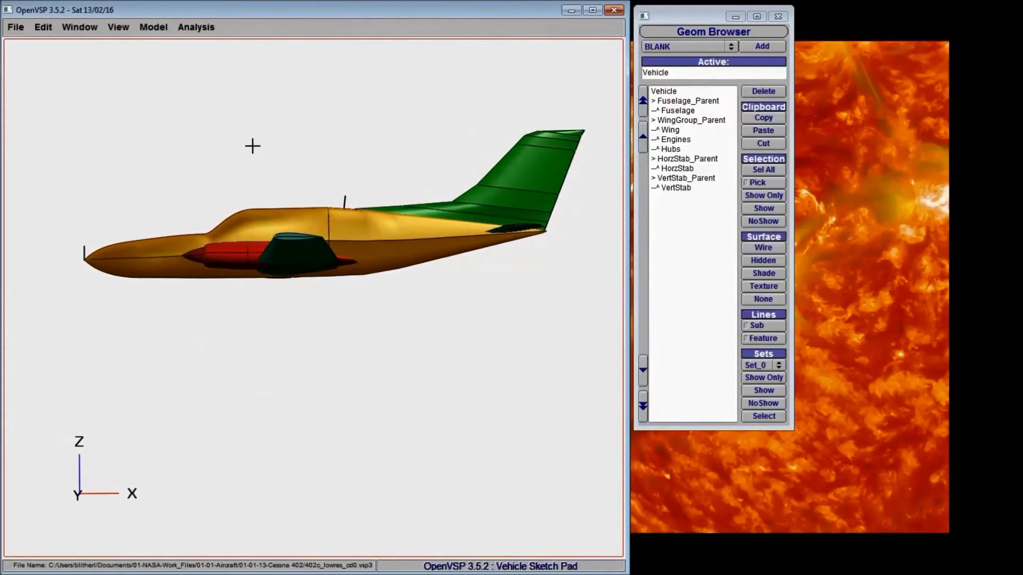
{"action": "left_click", "coordinate": [118, 28]}
Step: Switch to the left side view and give the Wing a Y rotation of 10 degrees
{"action": "left_click", "coordinate": [121, 57]}
{"action": "left_click", "coordinate": [118, 27]}
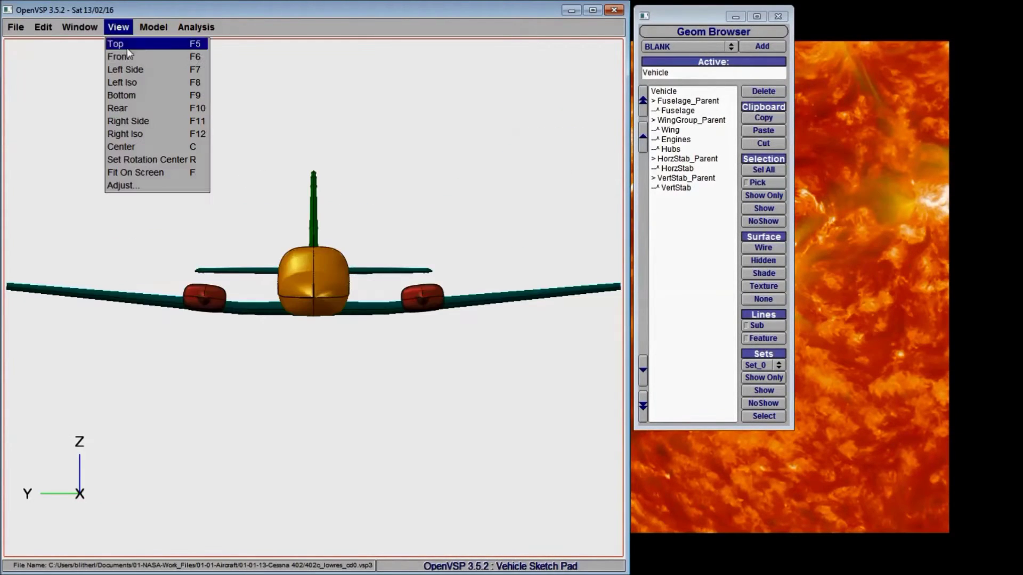
{"action": "left_click", "coordinate": [132, 74]}
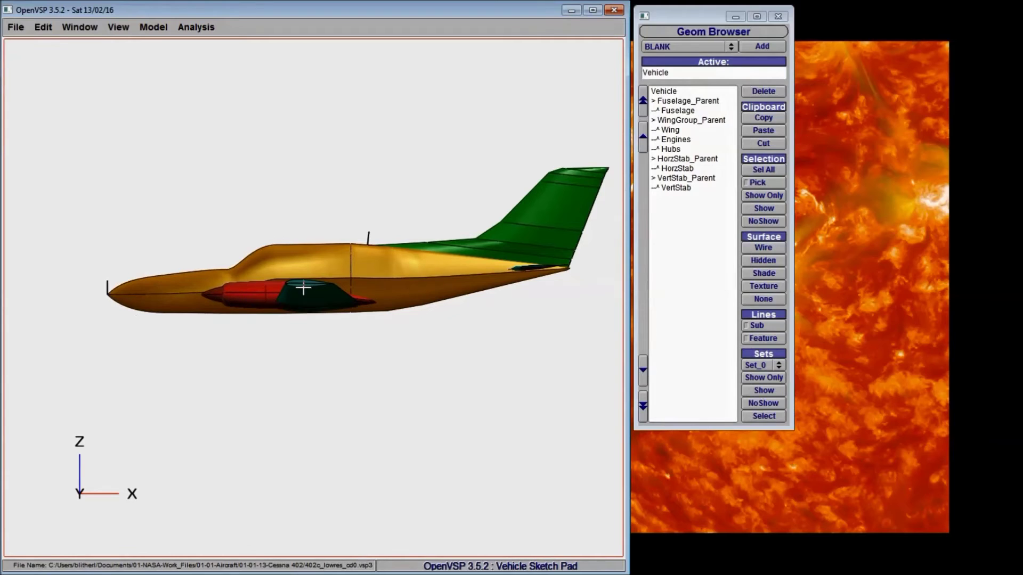
{"action": "scroll", "coordinate": [304, 288], "scroll_direction": "up", "scroll_amount": 3}
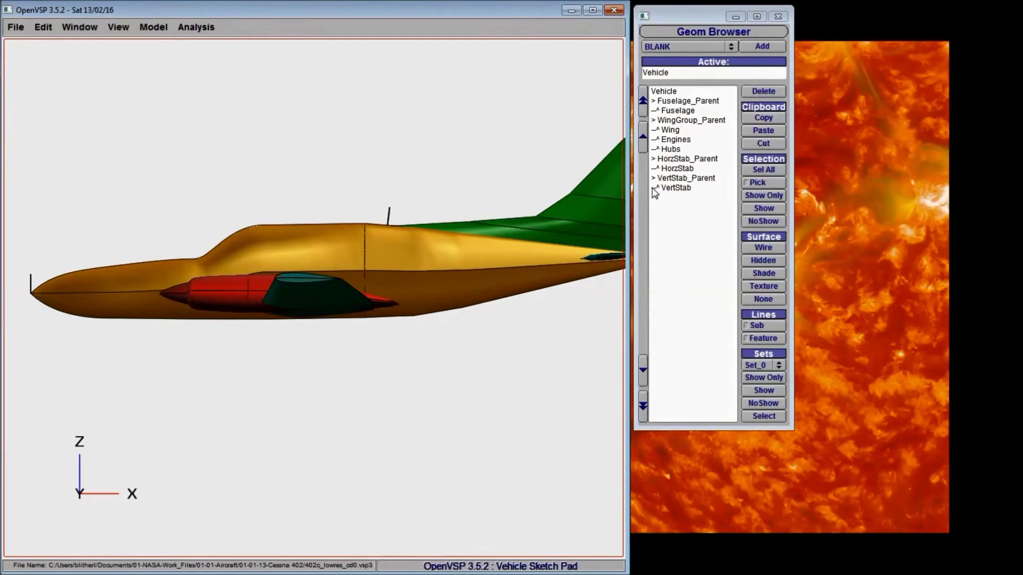
{"action": "left_click", "coordinate": [670, 130]}
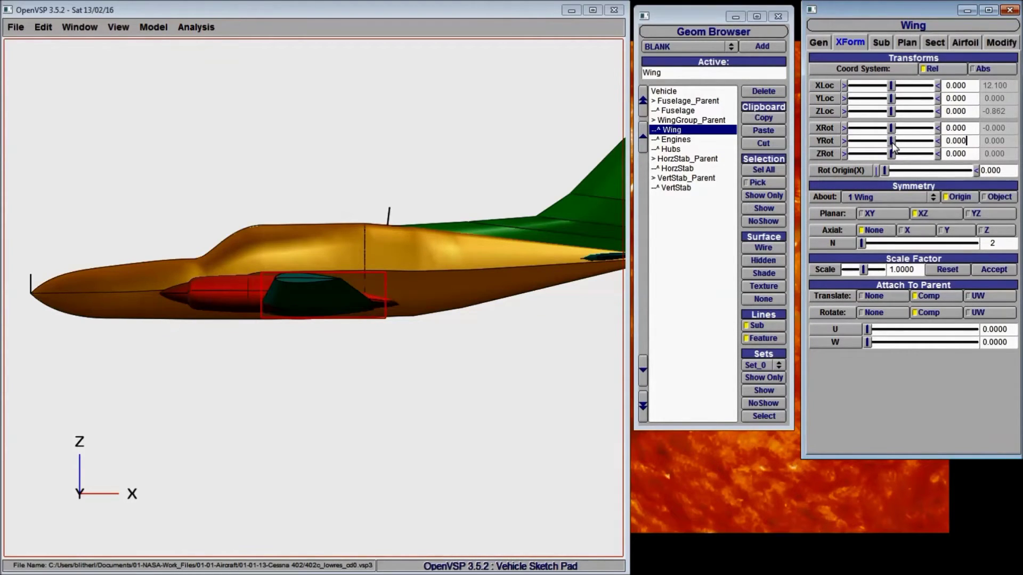
{"action": "left_click_drag", "start_coordinate": [893, 145], "coordinate": [959, 146]}
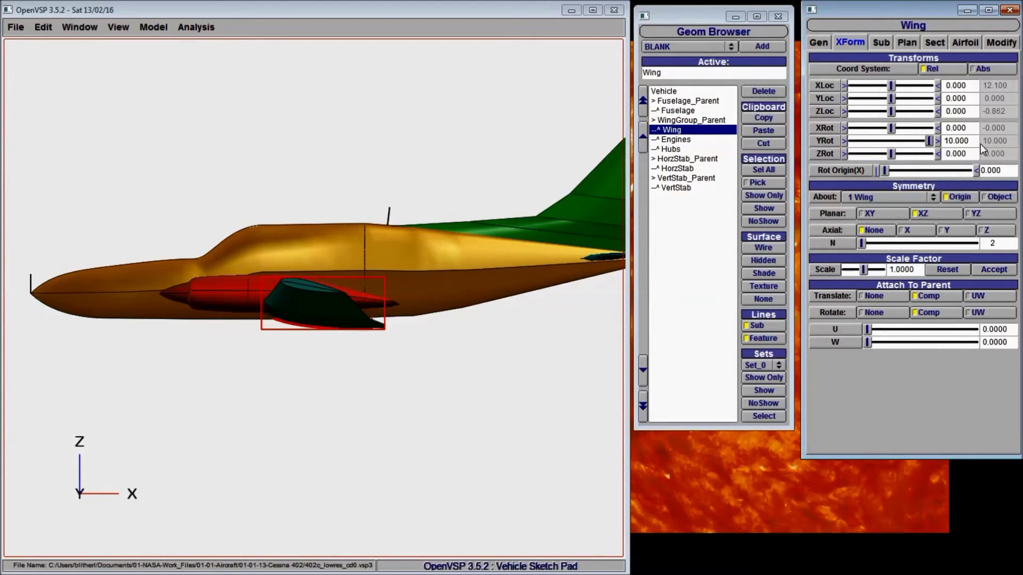
Step: Try a 10-degree Y rotation on the Engines, then undo it back to 0.000
{"action": "left_click", "coordinate": [686, 140]}
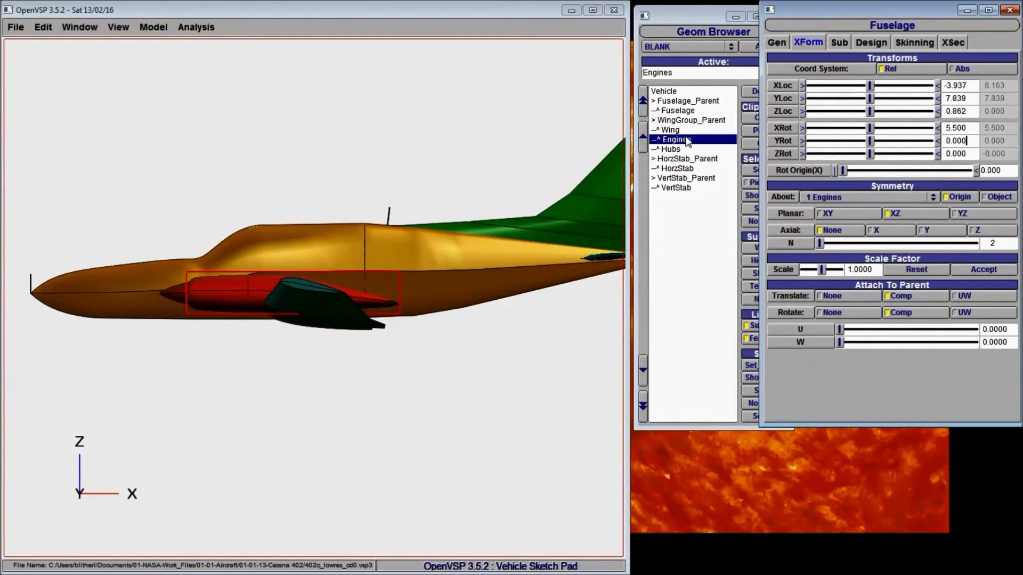
{"action": "double_click", "coordinate": [970, 142]}
{"action": "type", "text": "10"}
{"action": "key", "text": "Return"}
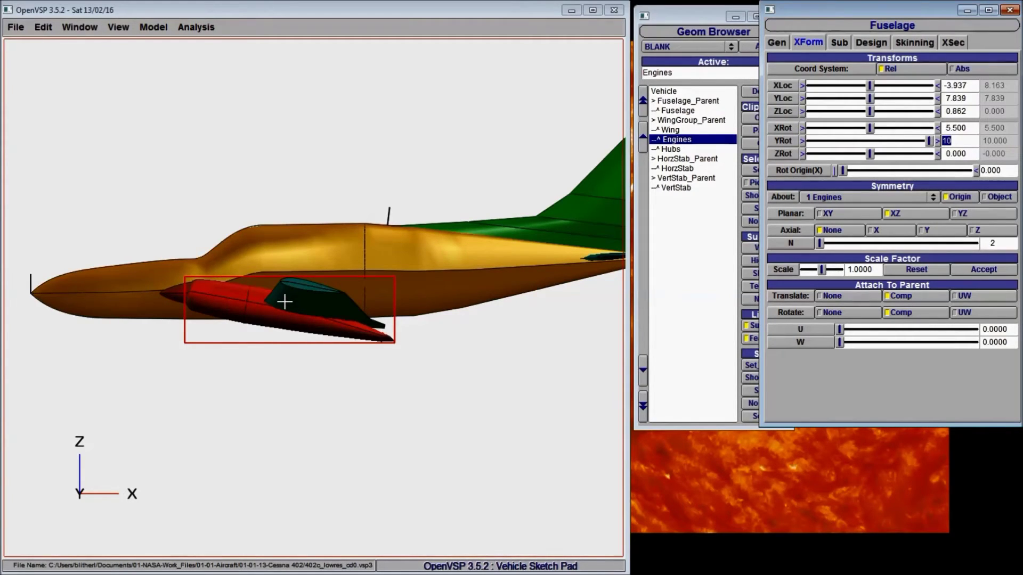
{"action": "left_click", "coordinate": [368, 331]}
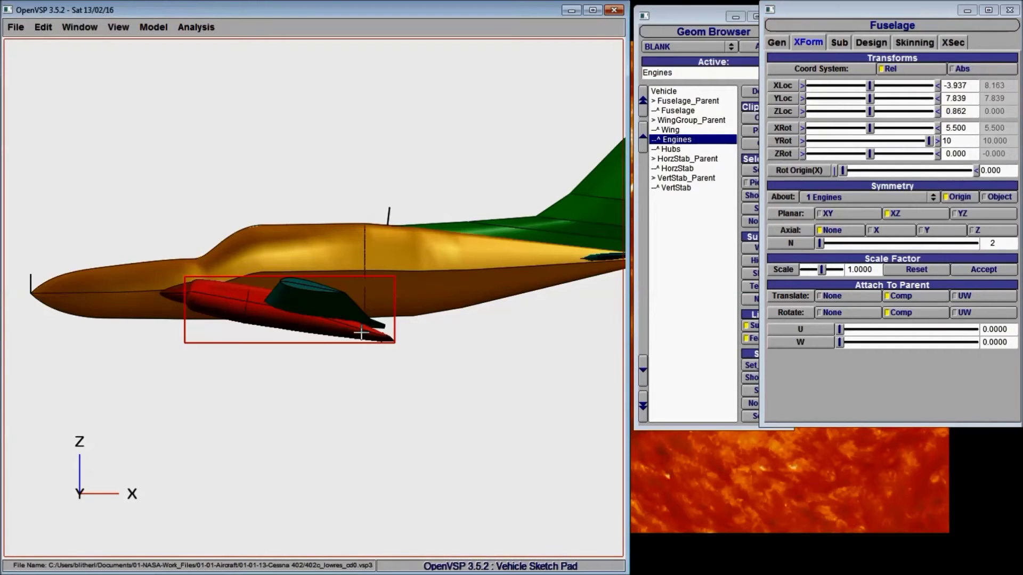
{"action": "key", "text": "ctrl+z"}
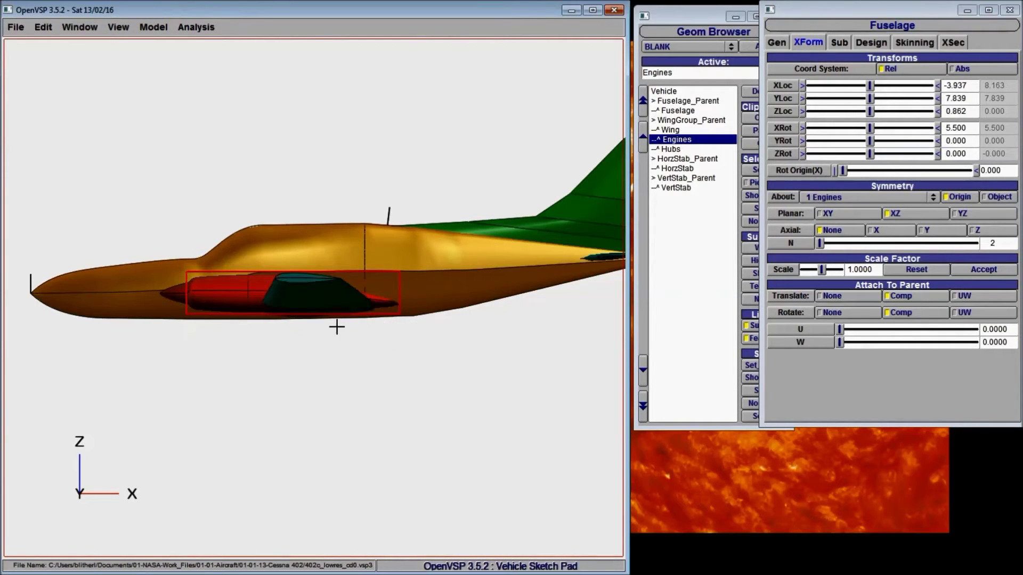
{"action": "left_click_drag", "start_coordinate": [336, 326], "coordinate": [297, 418]}
Step: Set WingGroup_Parent's Y rotation to 10 degrees
{"action": "left_click", "coordinate": [691, 120]}
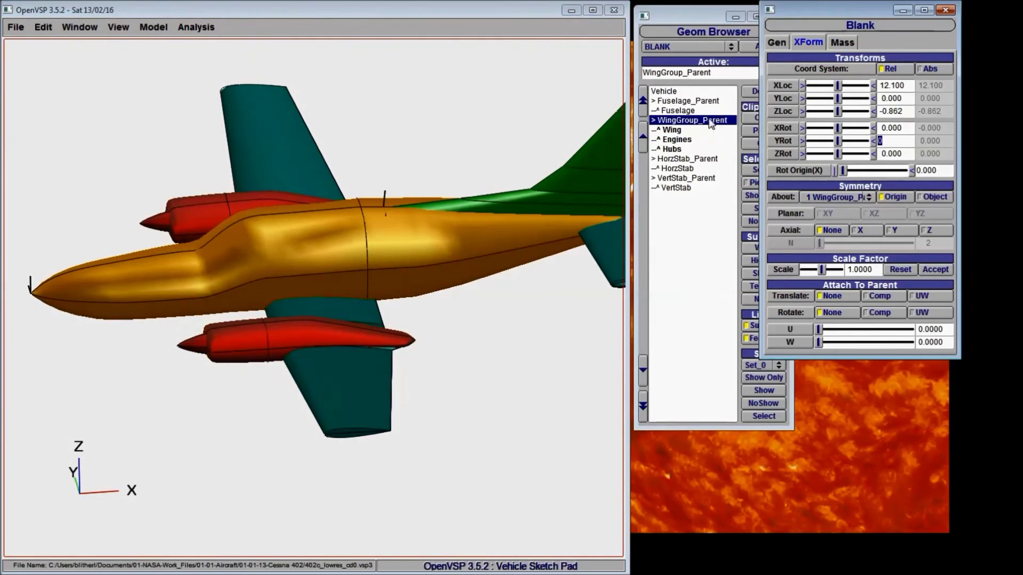
{"action": "left_click_drag", "start_coordinate": [808, 11], "coordinate": [855, 14]}
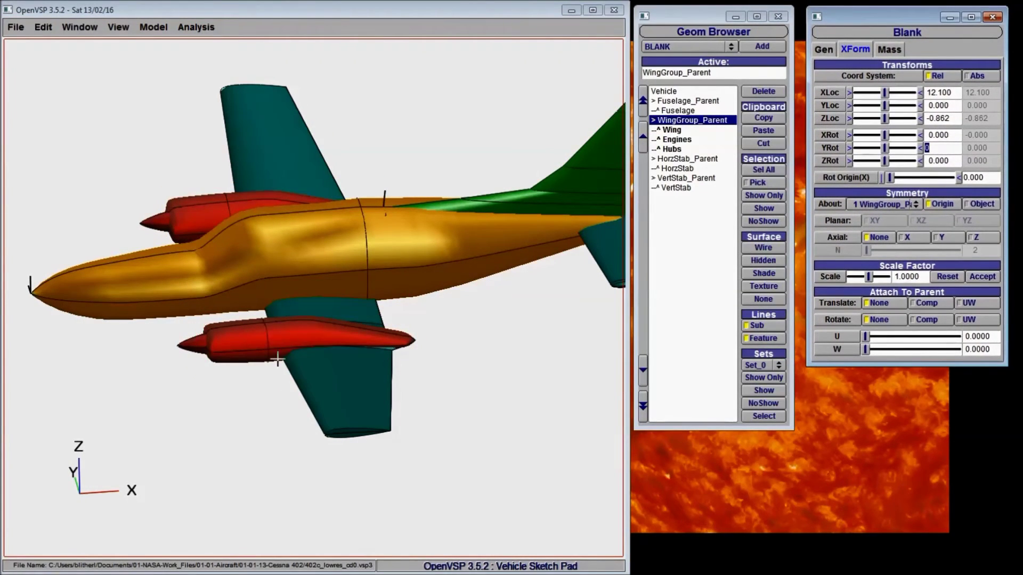
{"action": "left_click", "coordinate": [423, 329]}
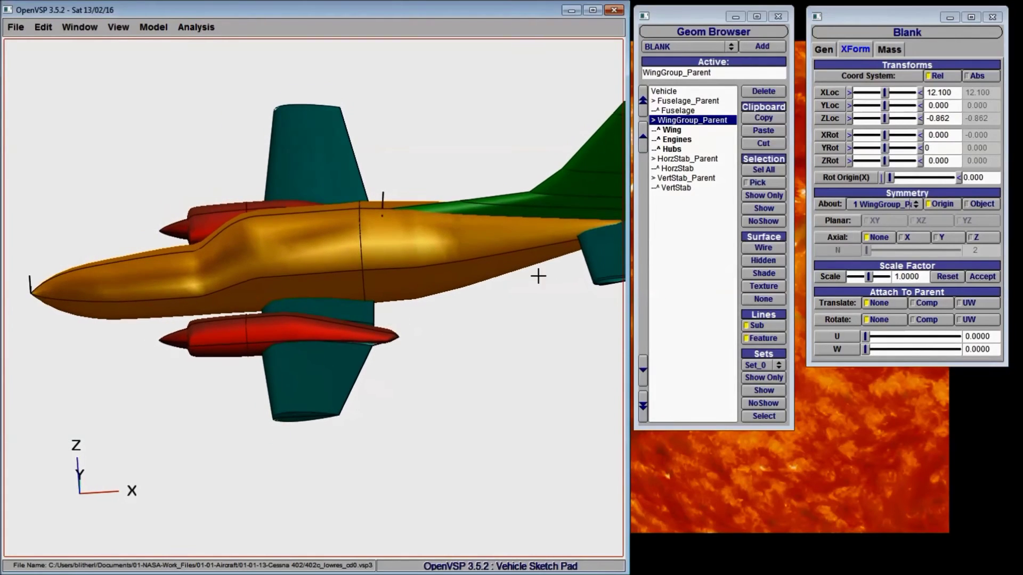
{"action": "left_click_drag", "start_coordinate": [958, 149], "coordinate": [914, 161]}
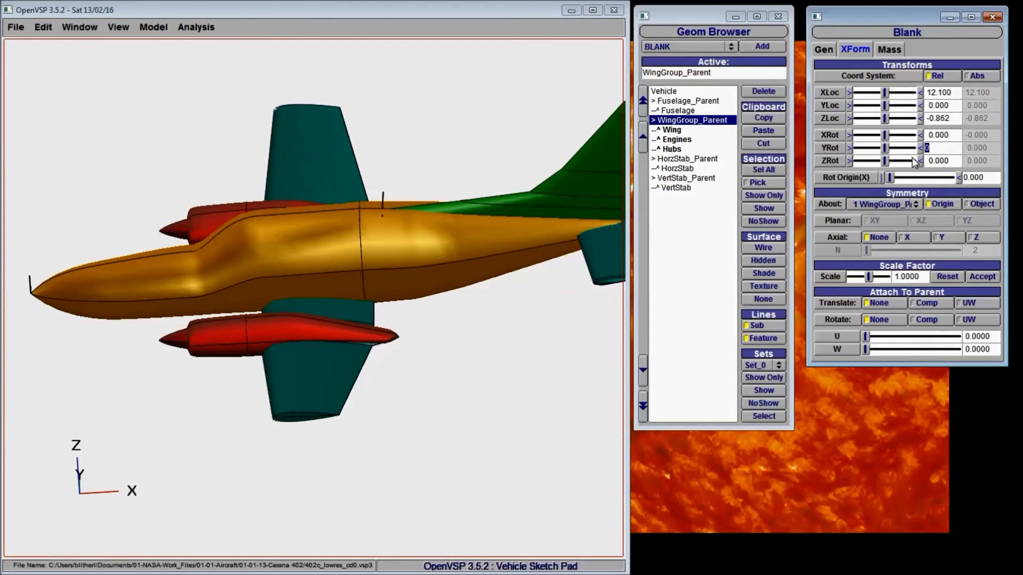
{"action": "key", "text": "Return"}
{"action": "left_click", "coordinate": [233, 399]}
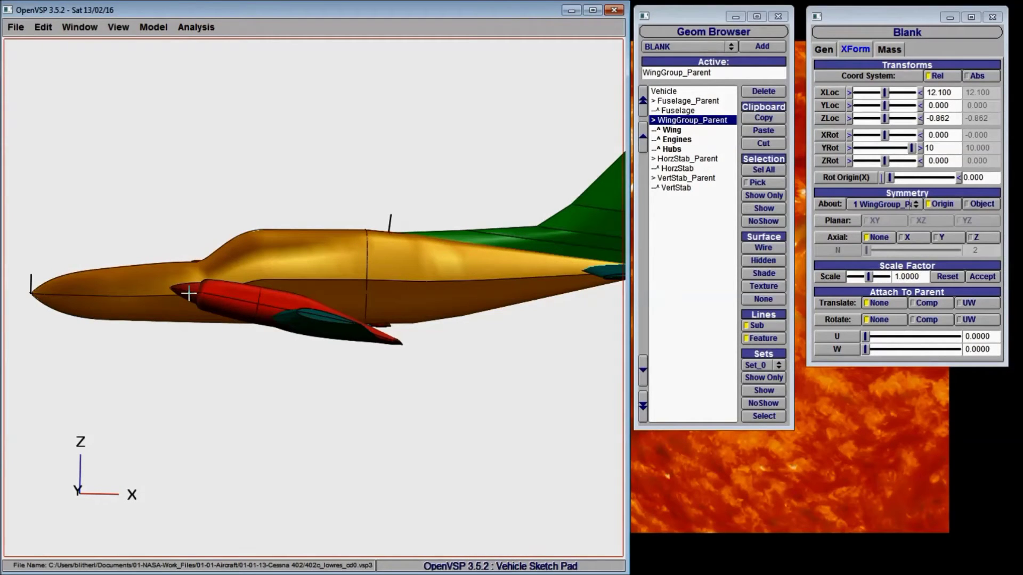
{"action": "left_click_drag", "start_coordinate": [195, 282], "coordinate": [219, 347]}
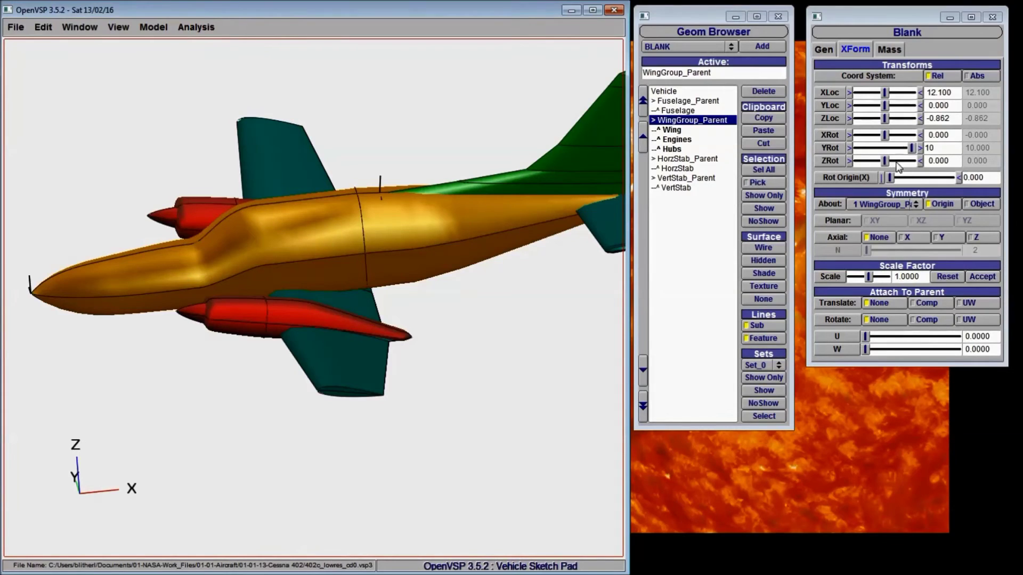
Step: Sweep WingGroup_Parent's Y rotation slider between -10 and 10 degrees
{"action": "left_click", "coordinate": [911, 152]}
{"action": "left_click_drag", "start_coordinate": [908, 152], "coordinate": [856, 156]}
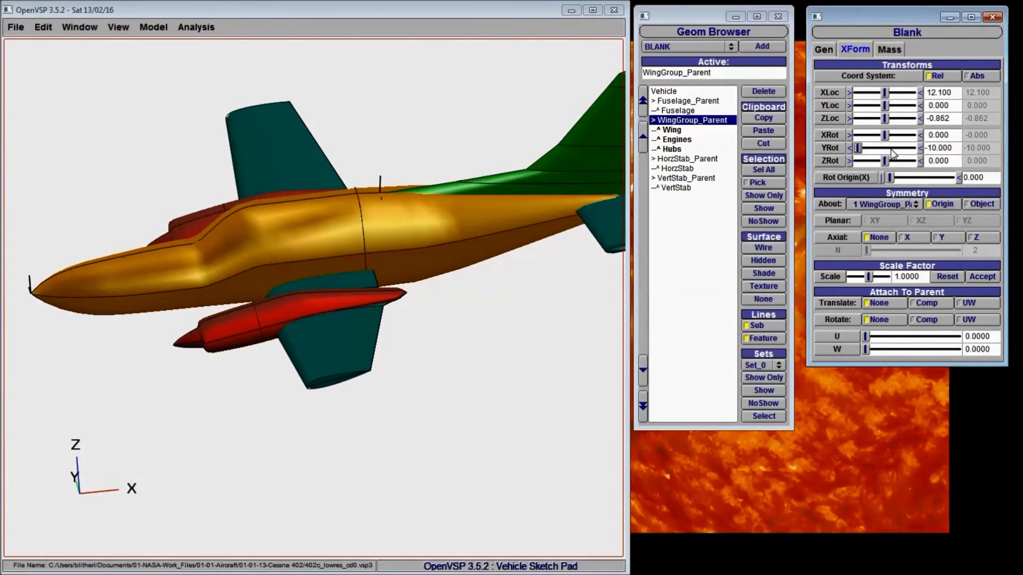
{"action": "left_click_drag", "start_coordinate": [904, 154], "coordinate": [912, 155]}
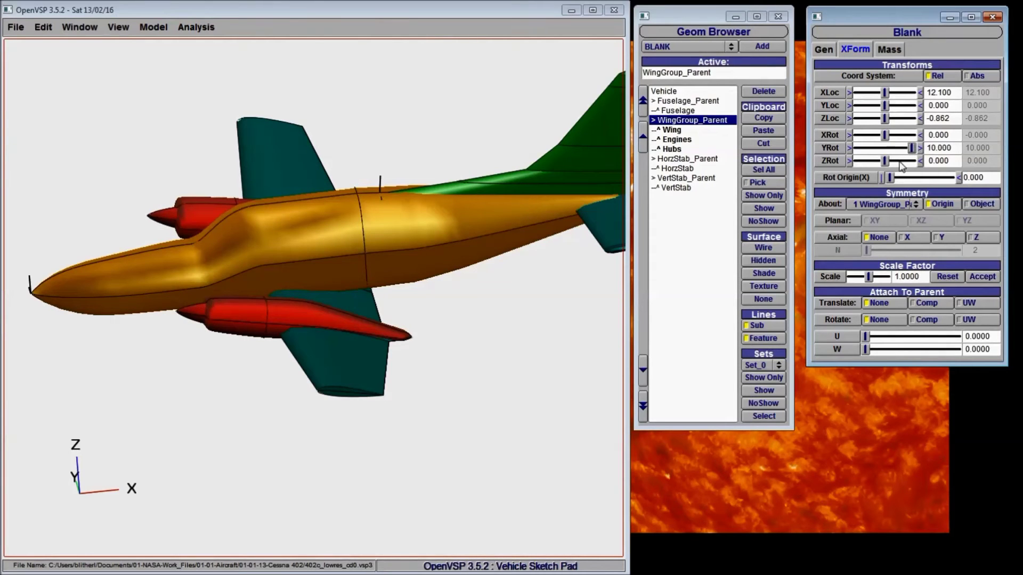
{"action": "left_click_drag", "start_coordinate": [193, 323], "coordinate": [359, 365]}
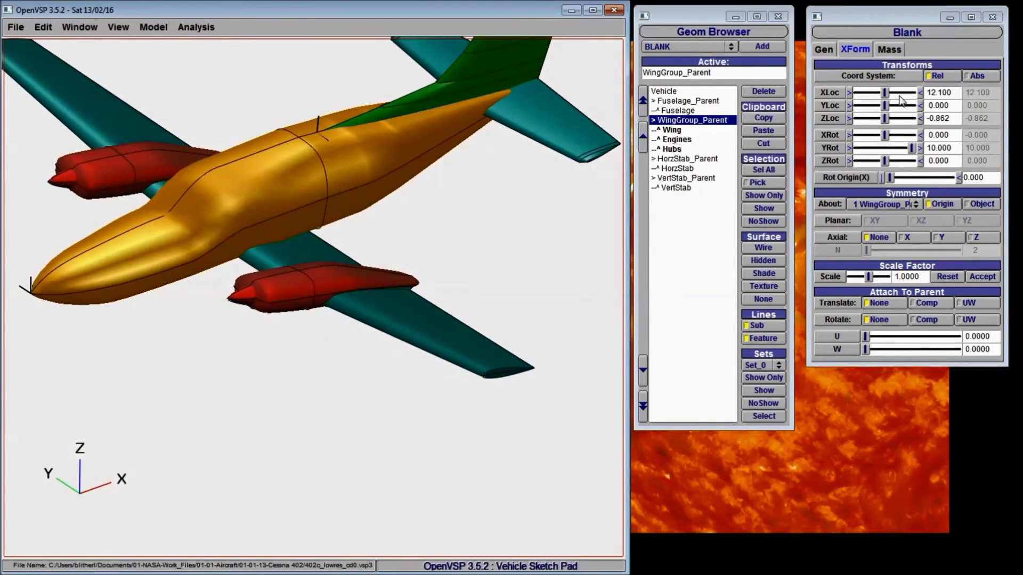
Step: Slide WingGroup_Parent between X 5.195 and 14.719, then restore X 12.100 and zero pitch
{"action": "left_click_drag", "start_coordinate": [900, 96], "coordinate": [904, 93]}
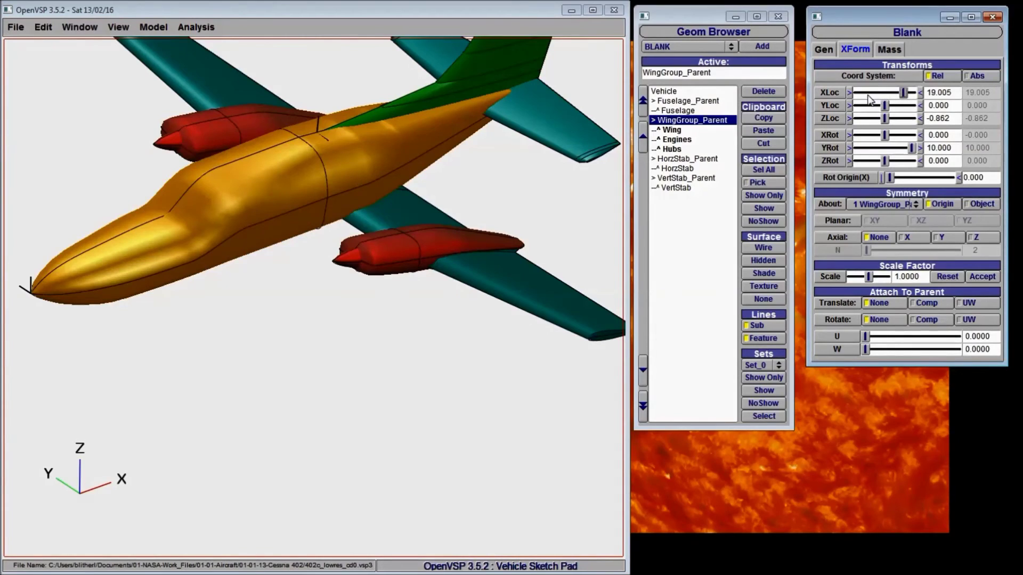
{"action": "left_click", "coordinate": [868, 94]}
{"action": "left_click", "coordinate": [892, 95]}
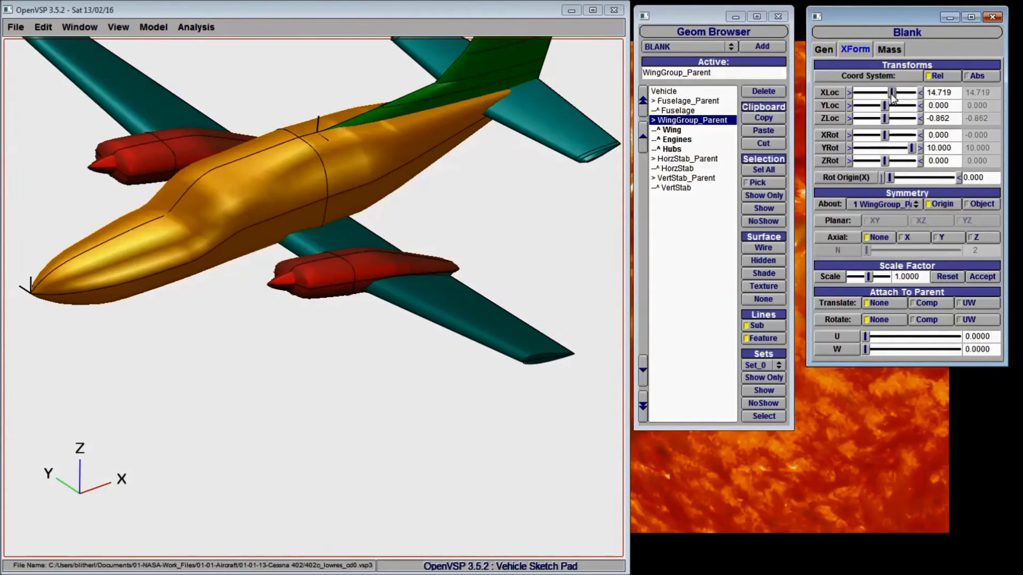
{"action": "left_click_drag", "start_coordinate": [893, 97], "coordinate": [885, 97]}
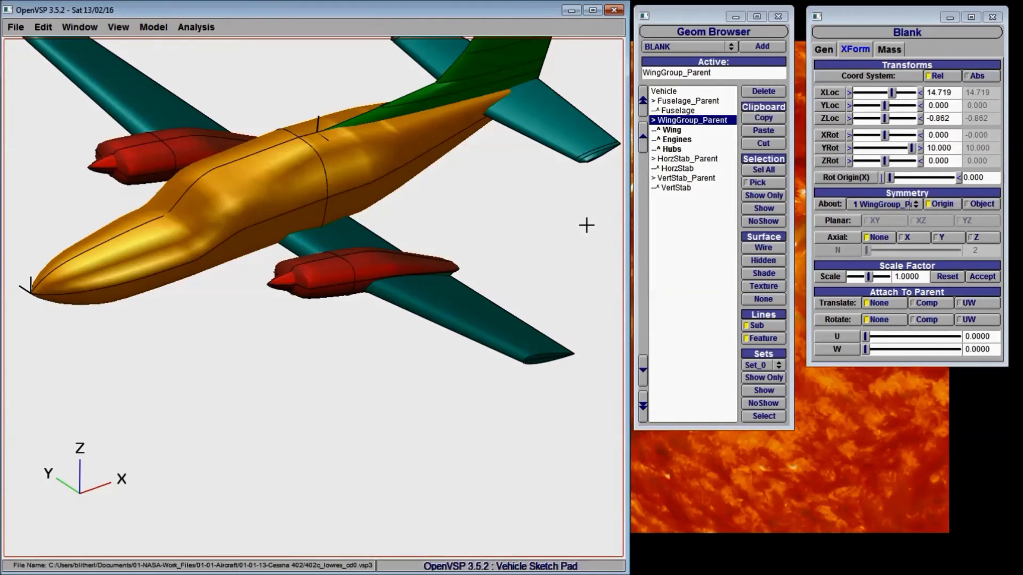
{"action": "key", "text": "ctrl+z"}
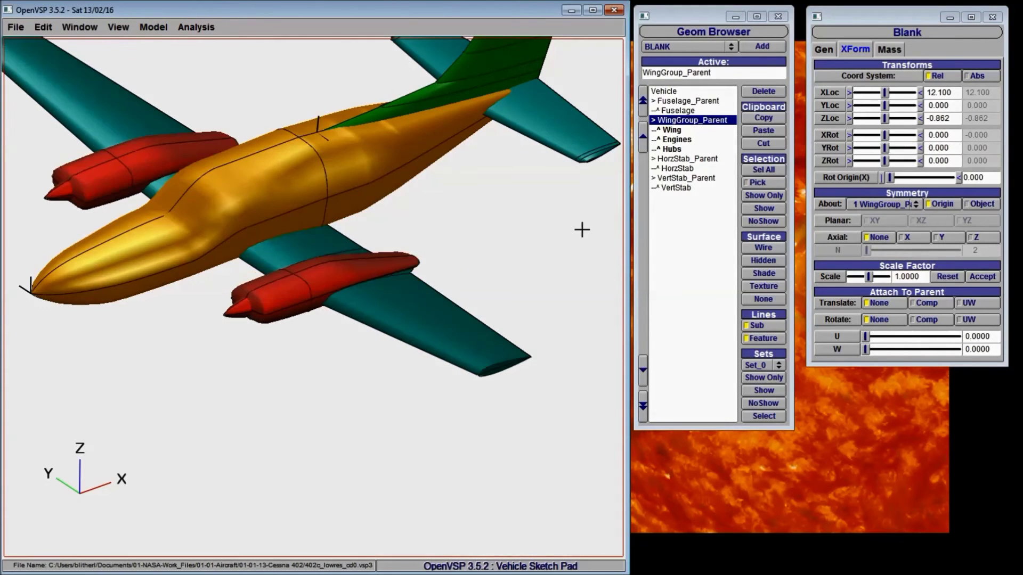
Step: Switch the view to the left side, then to the left isometric view
{"action": "left_click_drag", "start_coordinate": [555, 253], "coordinate": [517, 301]}
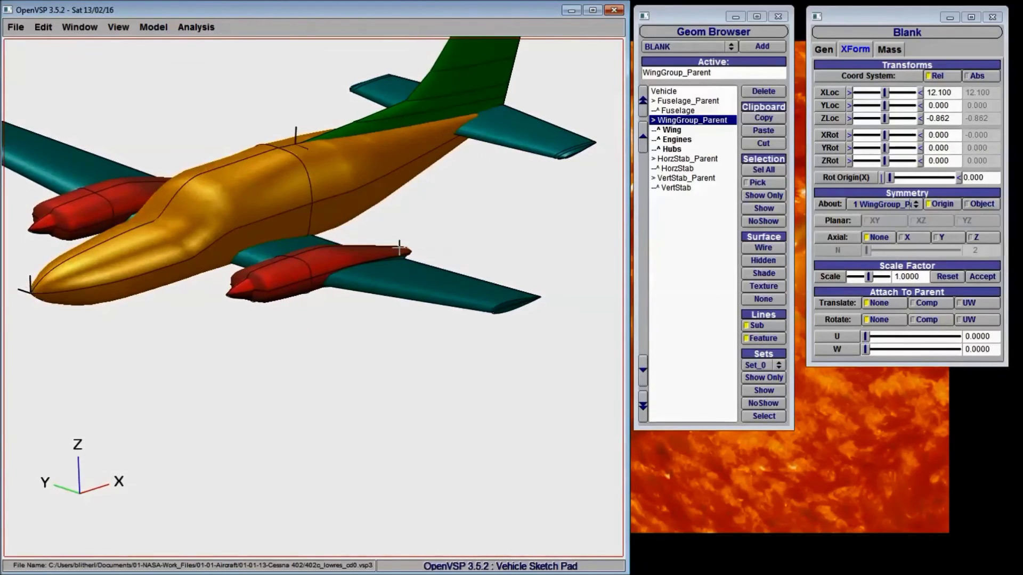
{"action": "key", "text": "F7"}
{"action": "left_click", "coordinate": [114, 26]}
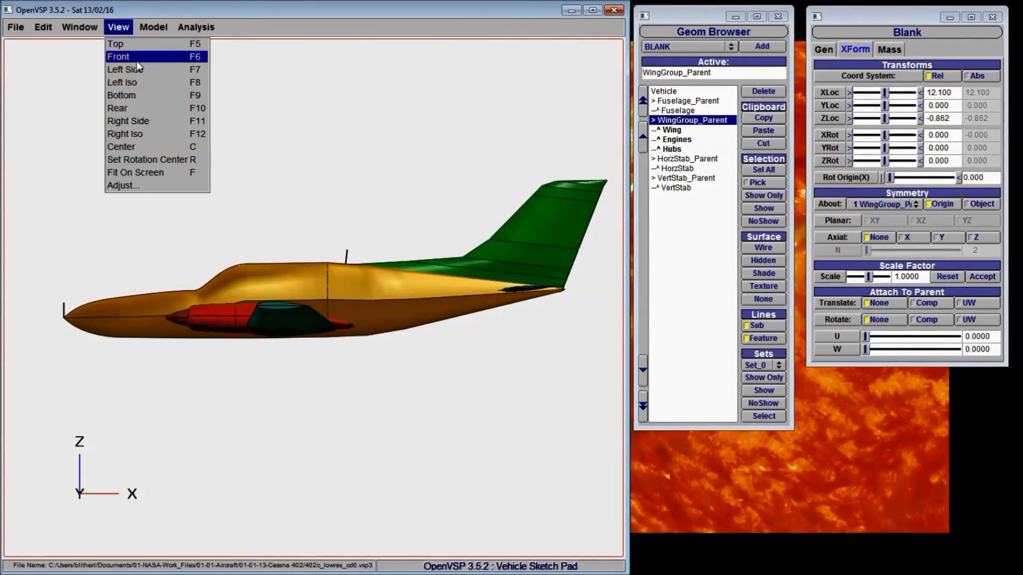
{"action": "left_click", "coordinate": [137, 68]}
{"action": "left_click", "coordinate": [116, 28]}
{"action": "left_click", "coordinate": [133, 80]}
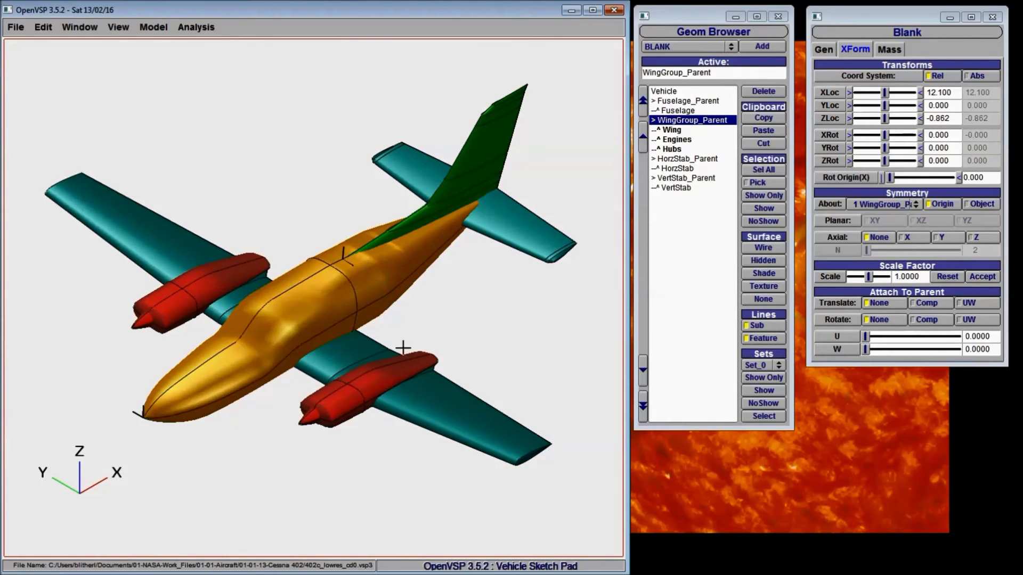
Step: Switch every Cessna 402 component to wireframe display, then clear the component selection
{"action": "left_click", "coordinate": [764, 169]}
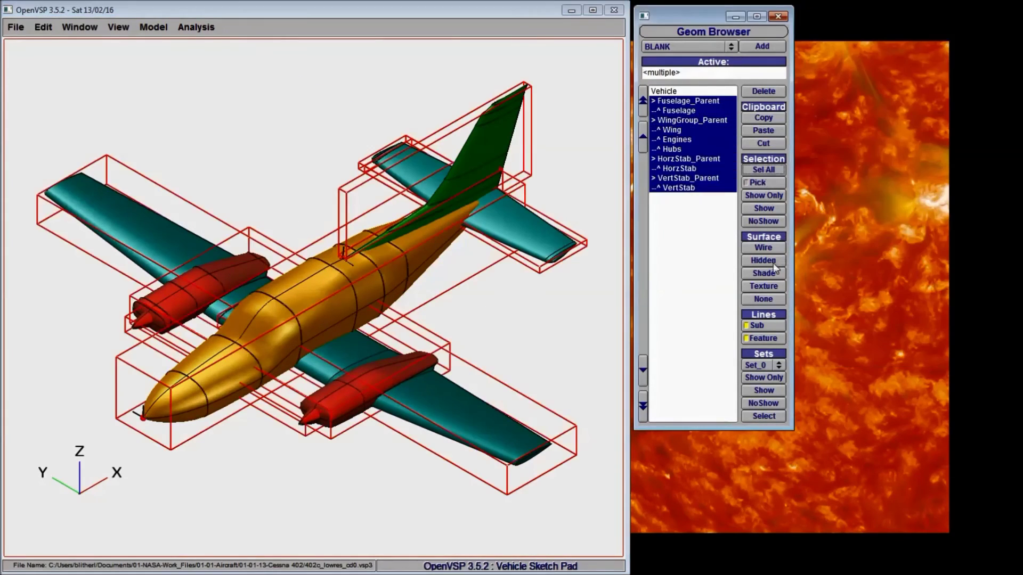
{"action": "left_click", "coordinate": [763, 248]}
{"action": "left_click", "coordinate": [666, 281]}
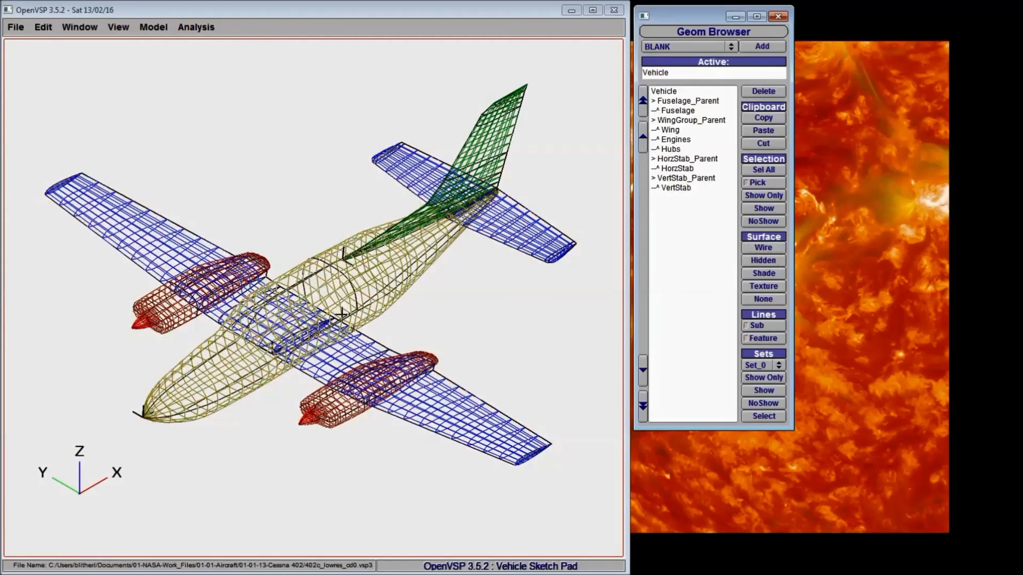